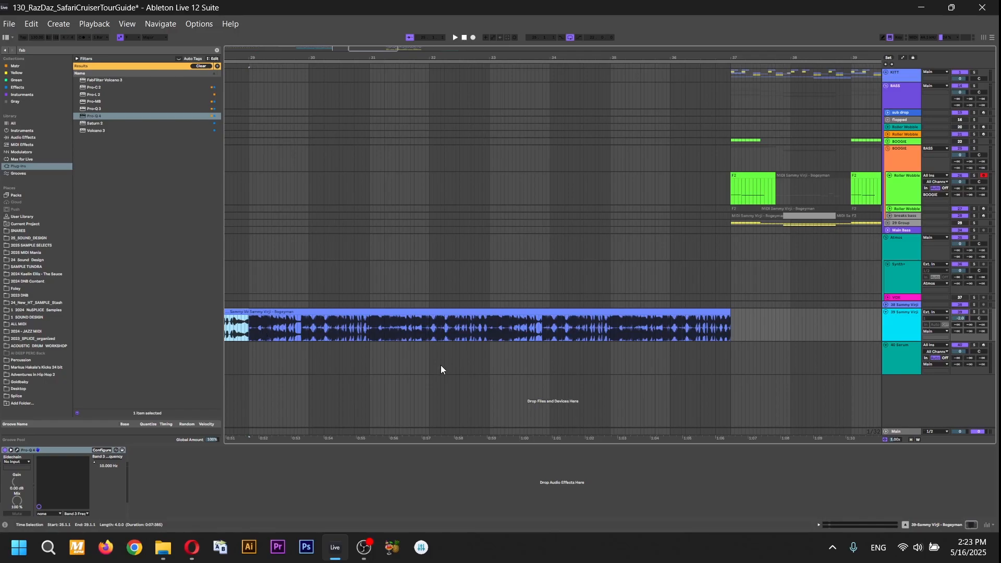
Play the arrangement, and audition the first MIDI clip on the orange BOOGIE group's Roller Wobble track, starting at bar 37
{"action": "key", "text": "space"}
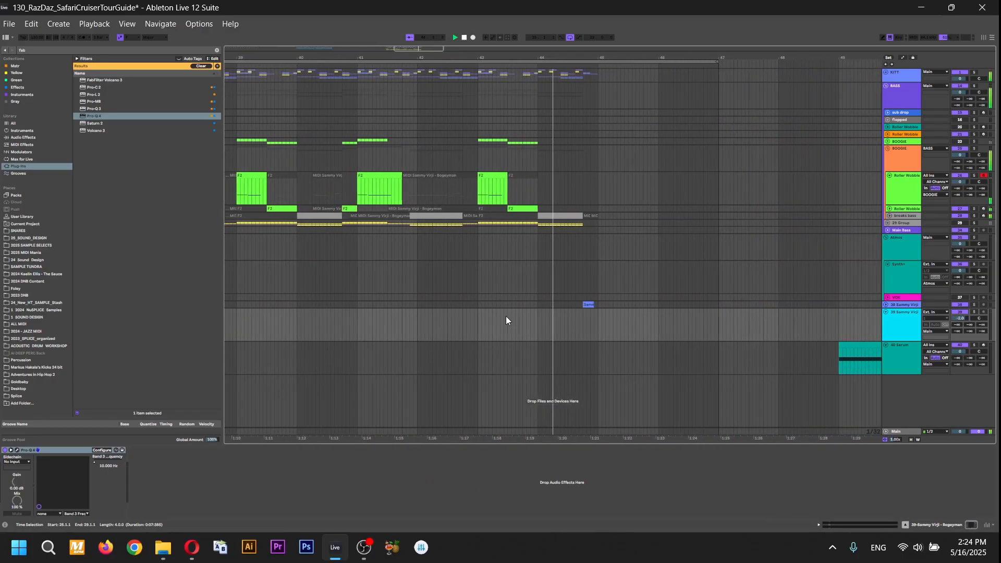
{"action": "left_click_drag", "start_coordinate": [412, 306], "coordinate": [551, 242]}
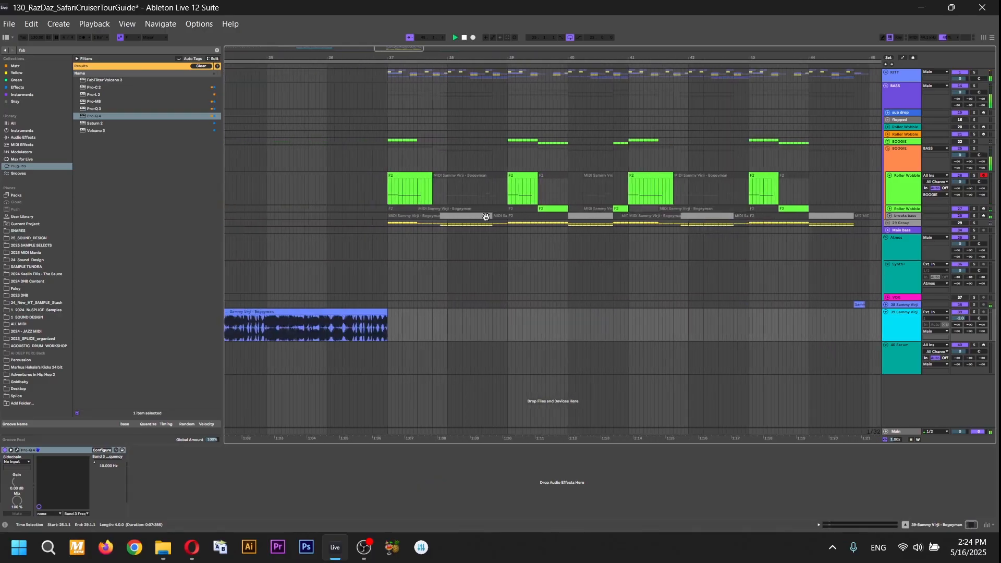
{"action": "left_click", "coordinate": [423, 179]}
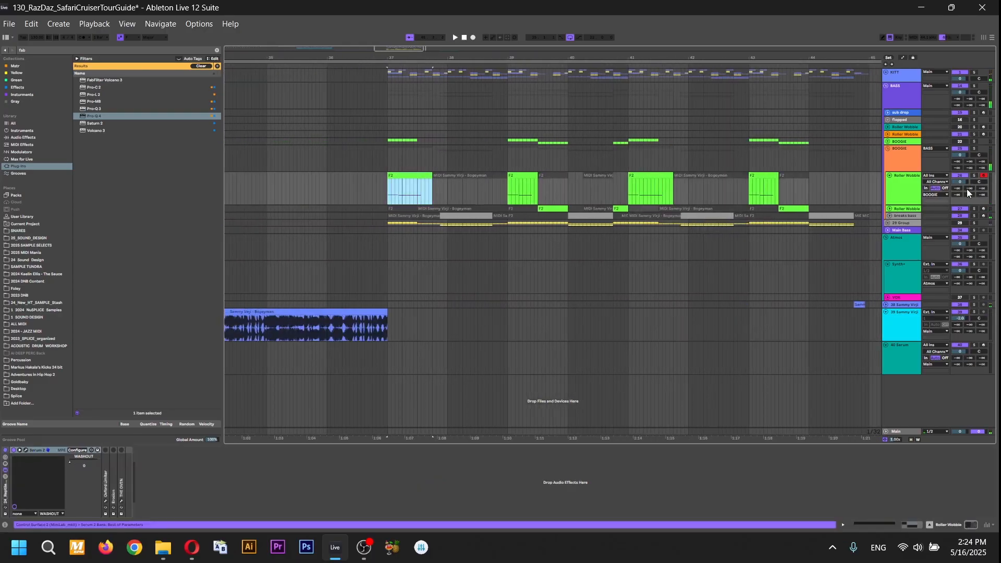
{"action": "left_click", "coordinate": [421, 178]}
{"action": "key", "text": "space"}
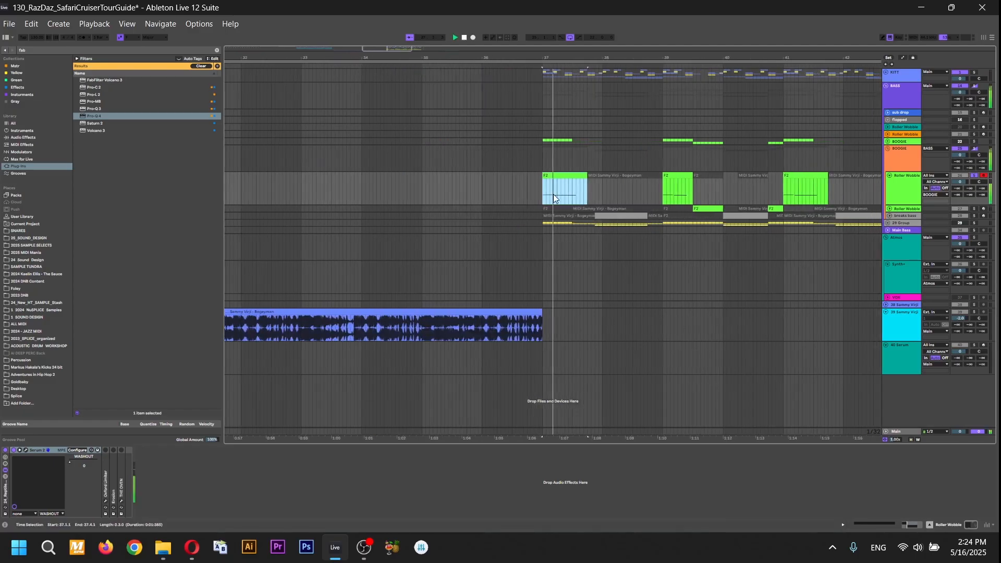
{"action": "key", "text": "space"}
Play the Sammy Virji - Bogeyman reference clip in solo from bar 29
{"action": "left_click", "coordinate": [312, 313]}
{"action": "left_click_drag", "start_coordinate": [375, 344], "coordinate": [718, 382]}
{"action": "key", "text": "space"}
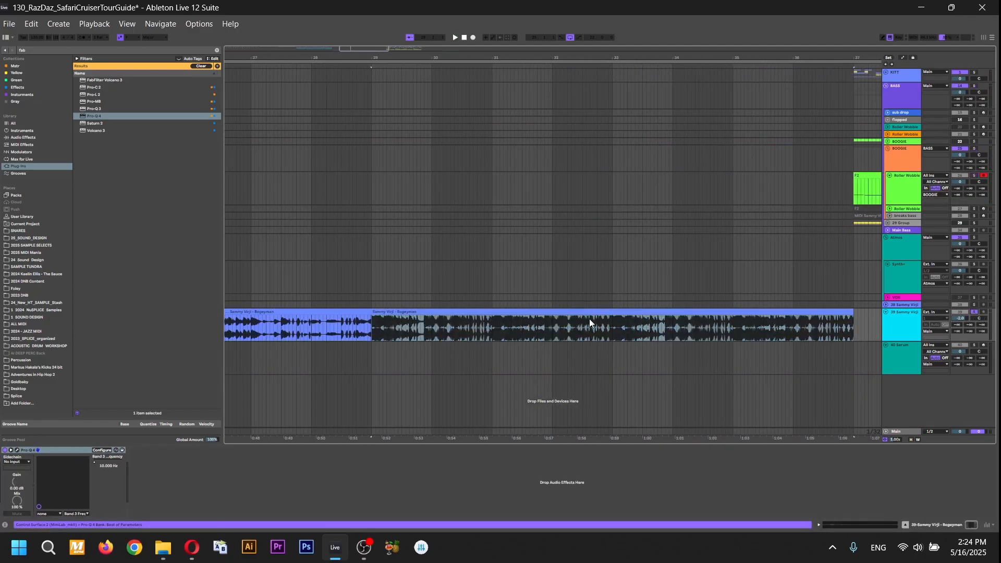
{"action": "left_click_drag", "start_coordinate": [578, 323], "coordinate": [403, 324]}
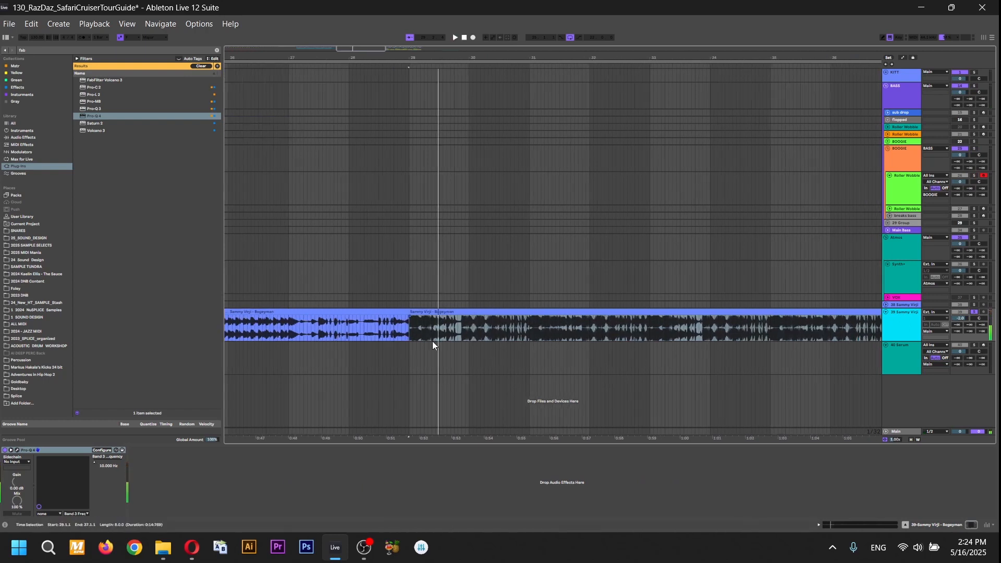
{"action": "left_click_drag", "start_coordinate": [721, 398], "coordinate": [570, 384]}
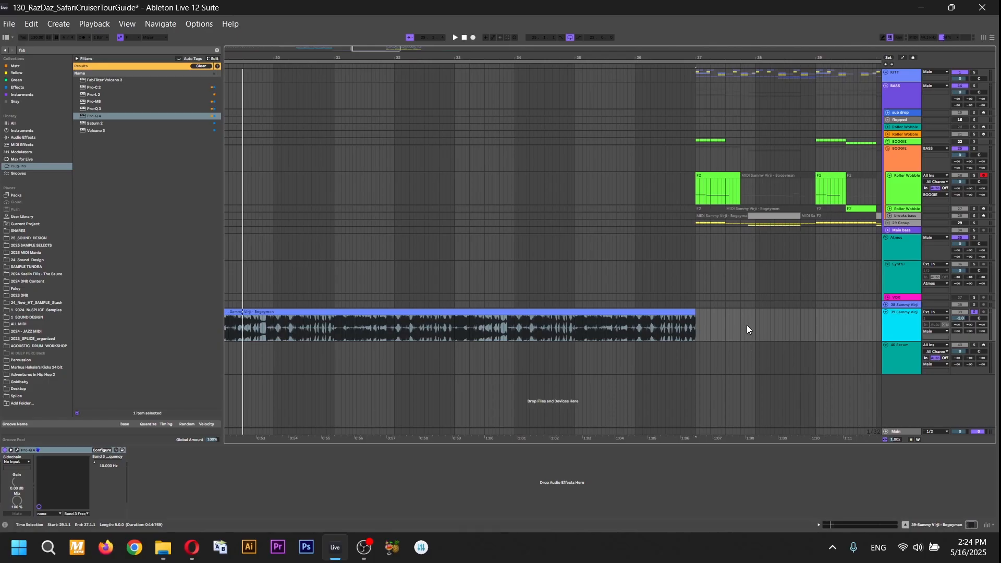
Select the first Roller Wobble MIDI clip at bar 37 and play it to compare with the reference
{"action": "scroll", "coordinate": [751, 324], "scroll_direction": "left", "scroll_amount": 2}
{"action": "left_click", "coordinate": [792, 334]}
{"action": "left_click", "coordinate": [790, 334]}
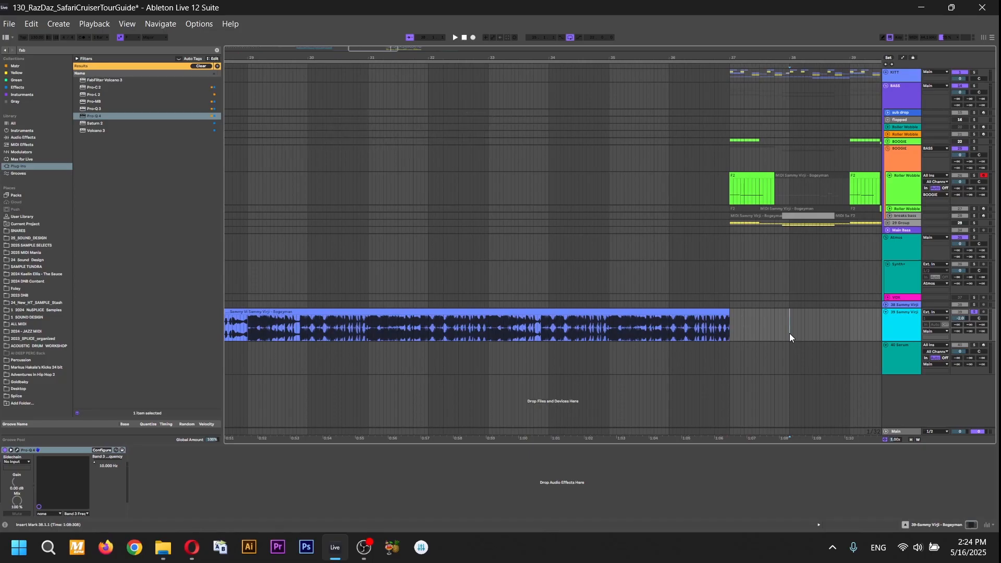
{"action": "scroll", "coordinate": [786, 335], "scroll_direction": "right", "scroll_amount": 1}
{"action": "left_click", "coordinate": [724, 194]}
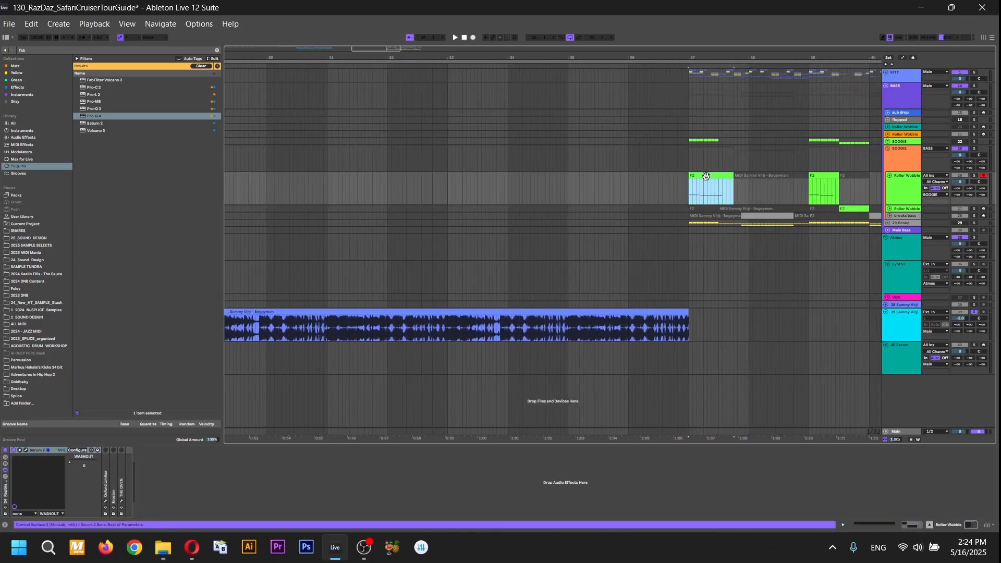
{"action": "key", "text": "minus"}
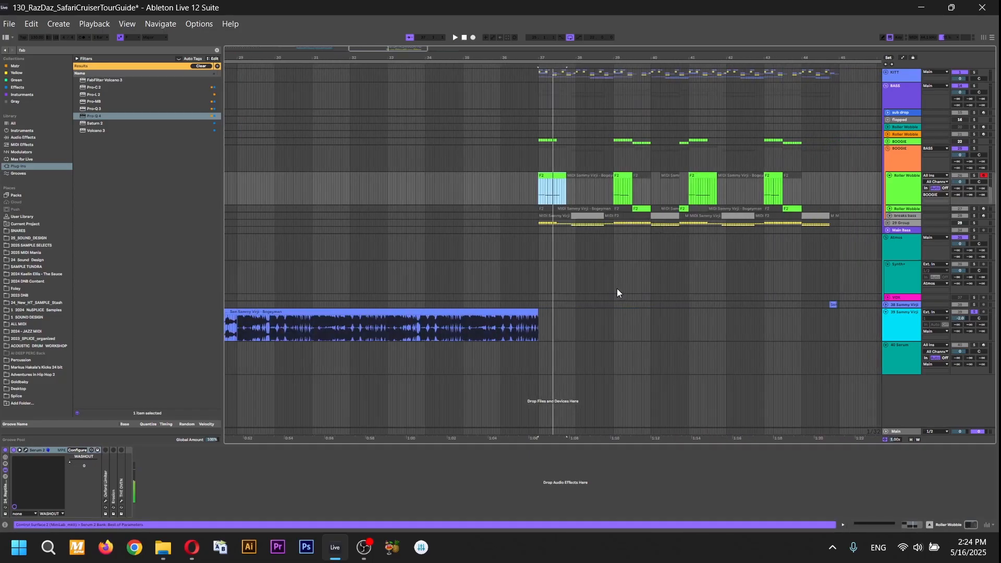
Return to the Bogeyman reference audio and zoom in on the section just before bar 37
{"action": "left_click", "coordinate": [345, 308]}
{"action": "key", "text": "plus"}
{"action": "left_click", "coordinate": [376, 313]}
{"action": "key", "text": "plus"}
{"action": "left_click_drag", "start_coordinate": [377, 314], "coordinate": [410, 315]}
{"action": "left_click_drag", "start_coordinate": [602, 331], "coordinate": [418, 355]}
Select the first Roller Wobble clip and open the Serum 2 synth on its track
{"action": "left_click", "coordinate": [561, 189]}
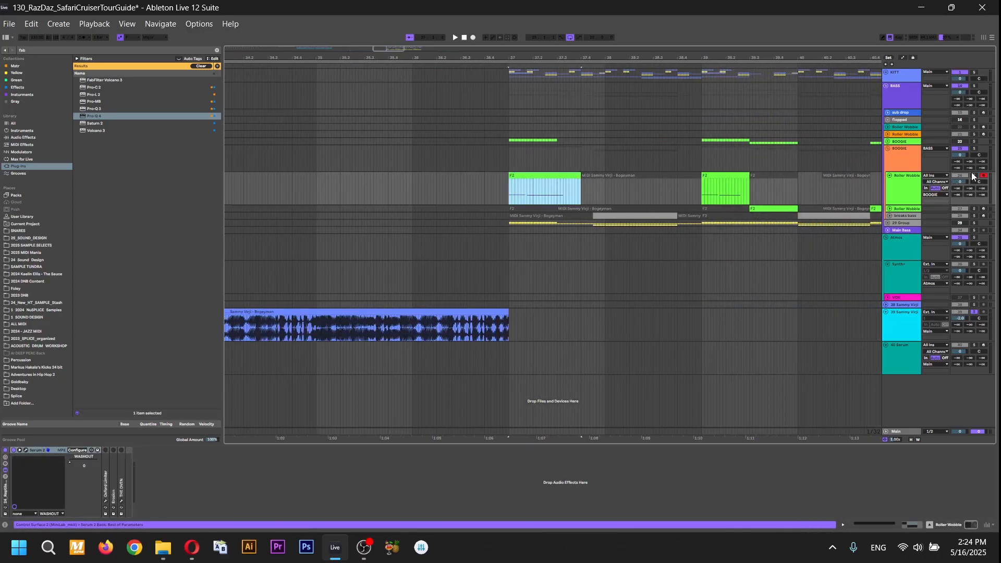
{"action": "left_click", "coordinate": [26, 450]}
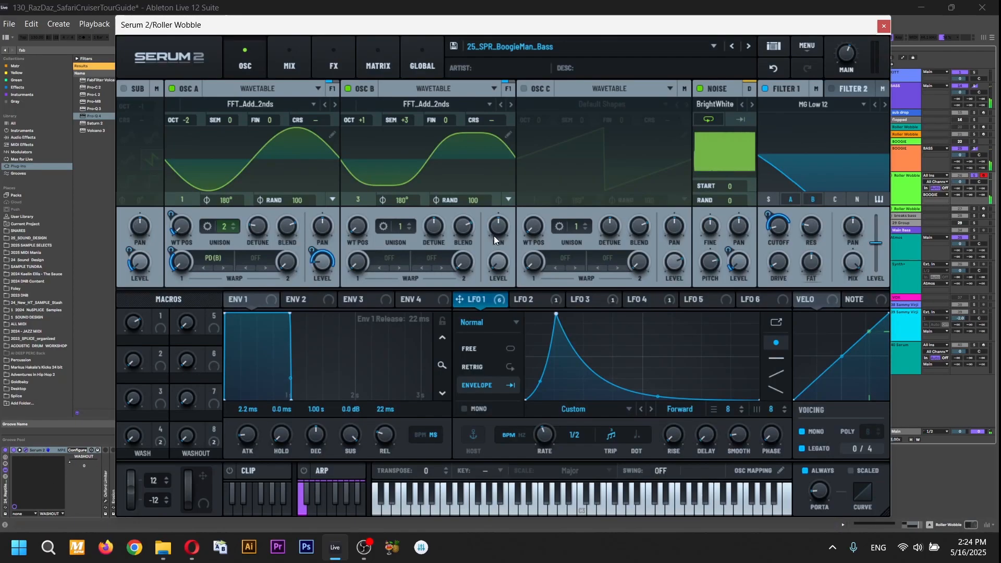
{"action": "left_click", "coordinate": [908, 195]}
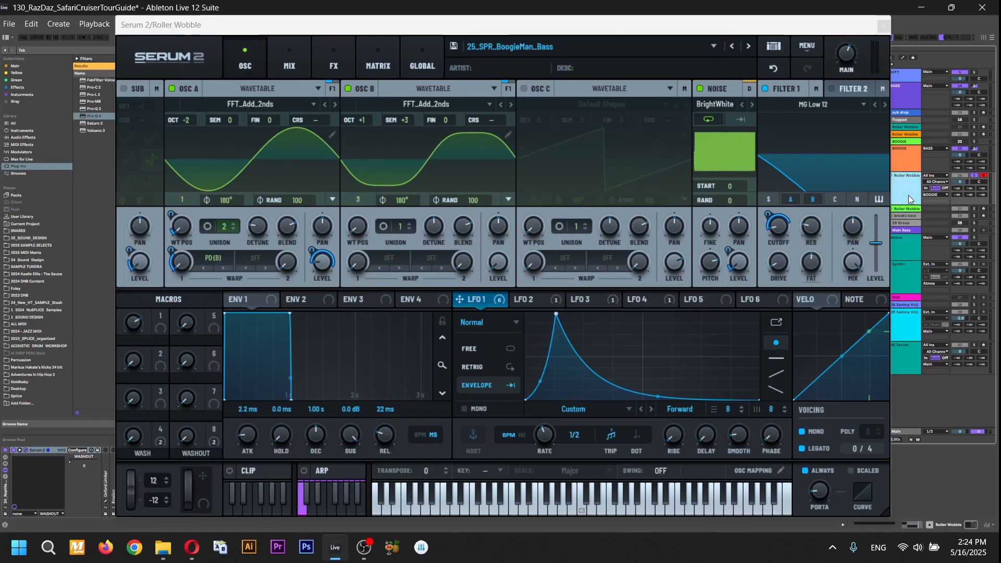
{"action": "left_click", "coordinate": [903, 150]}
{"action": "left_click", "coordinate": [888, 141]}
{"action": "left_click", "coordinate": [898, 184]}
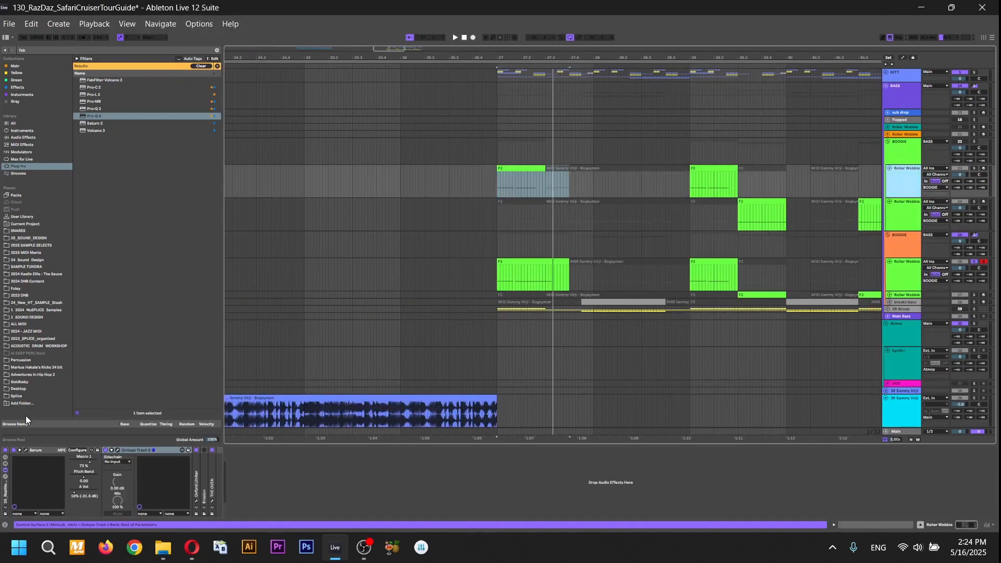
{"action": "left_click", "coordinate": [118, 450]}
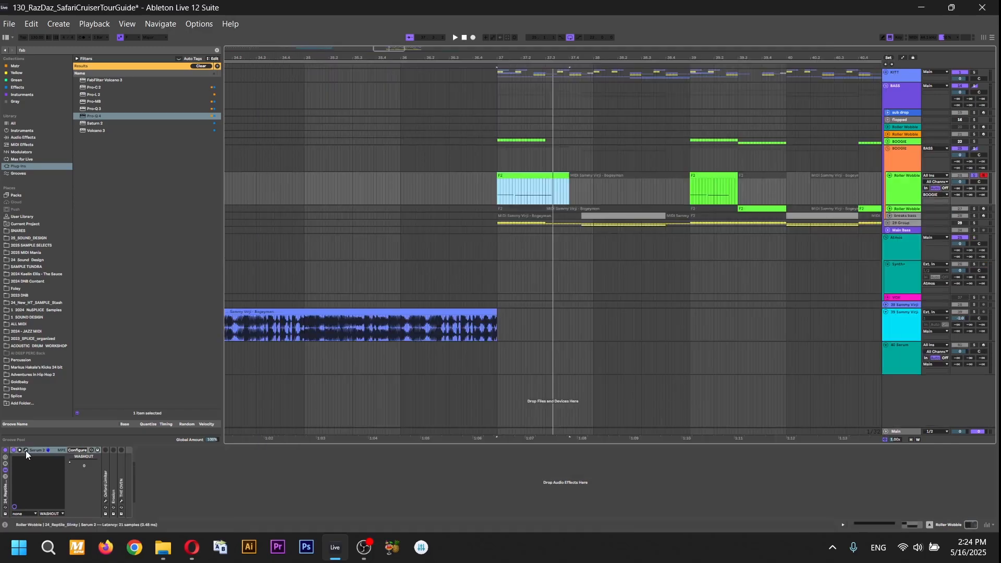
Show the LFO 1 curve in the Roller Wobble track's Serum 2, close the synth and play the clip at bar 37
{"action": "left_click", "coordinate": [26, 451]}
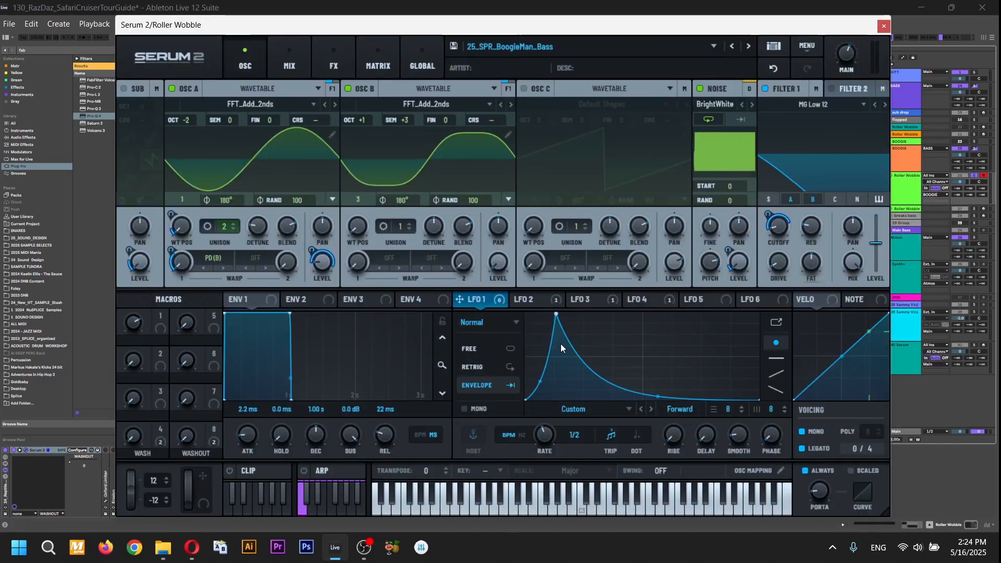
{"action": "left_click_drag", "start_coordinate": [544, 318], "coordinate": [618, 399]}
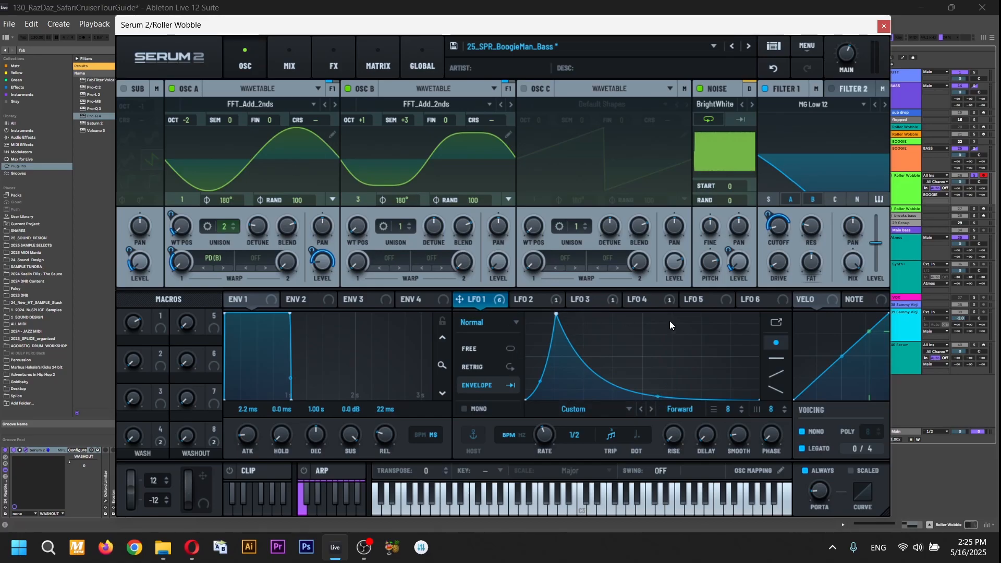
{"action": "left_click", "coordinate": [884, 27]}
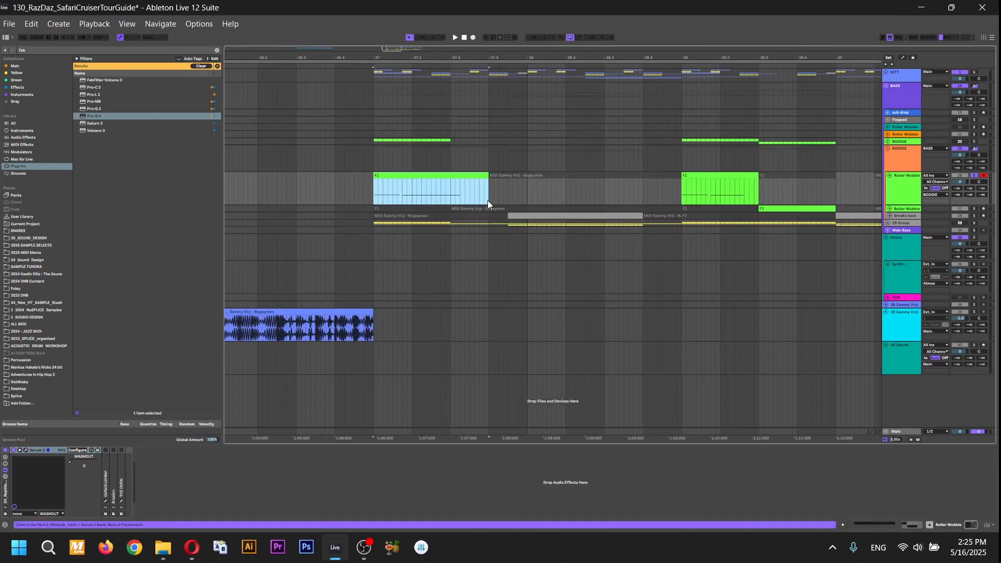
{"action": "key", "text": "space"}
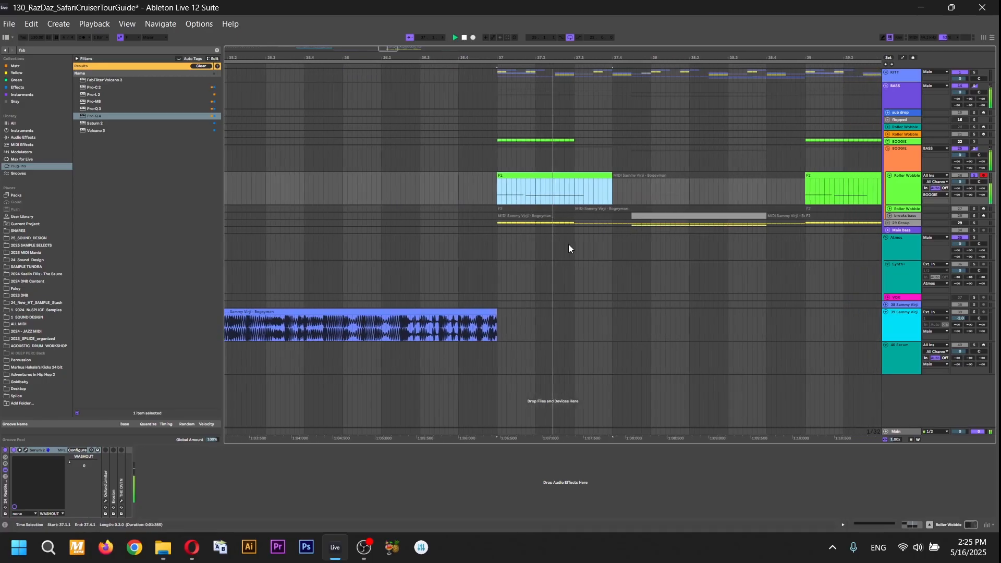
Reopen Serum 2 and look through the Digital wavetables available for oscillator A, keeping FFT_Add_2nds
{"action": "key", "text": "ctrl+alt+p"}
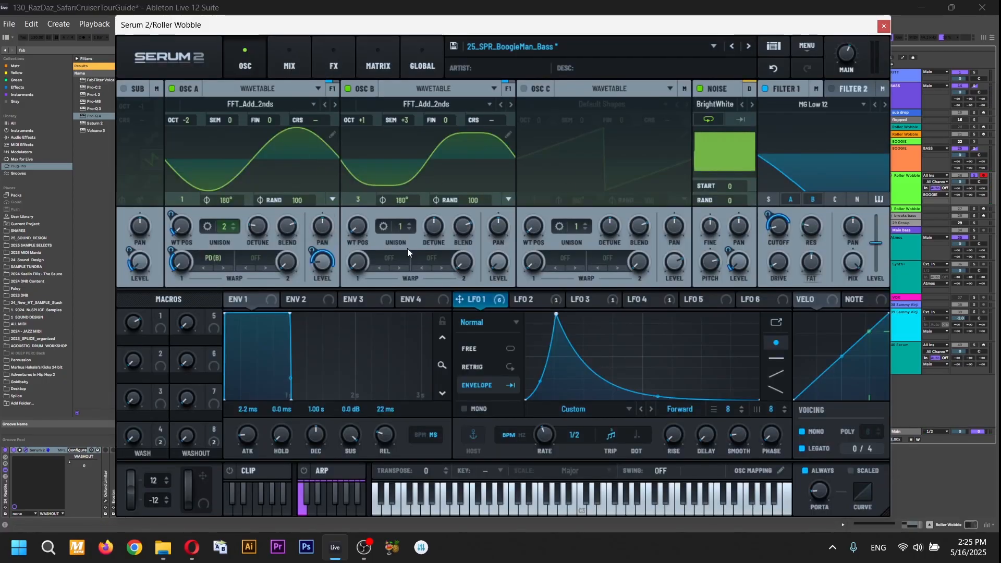
{"action": "left_click", "coordinate": [267, 108]}
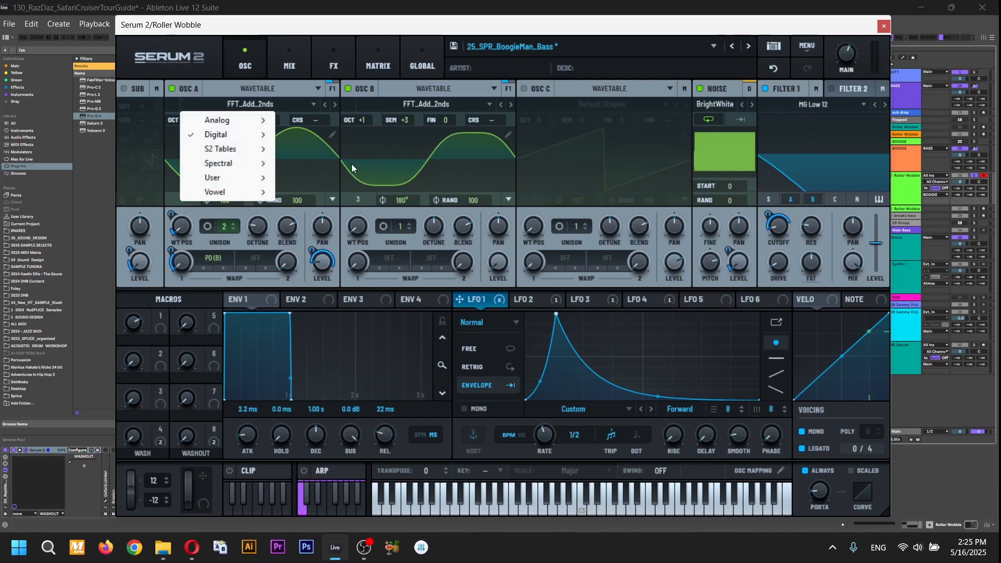
{"action": "mouse_move", "coordinate": [228, 138]}
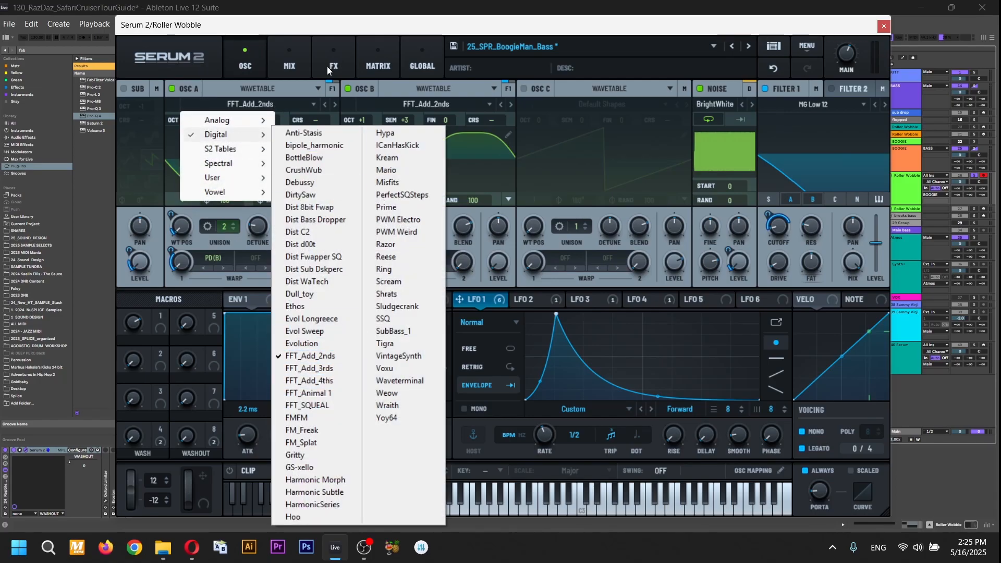
{"action": "left_click", "coordinate": [363, 22]}
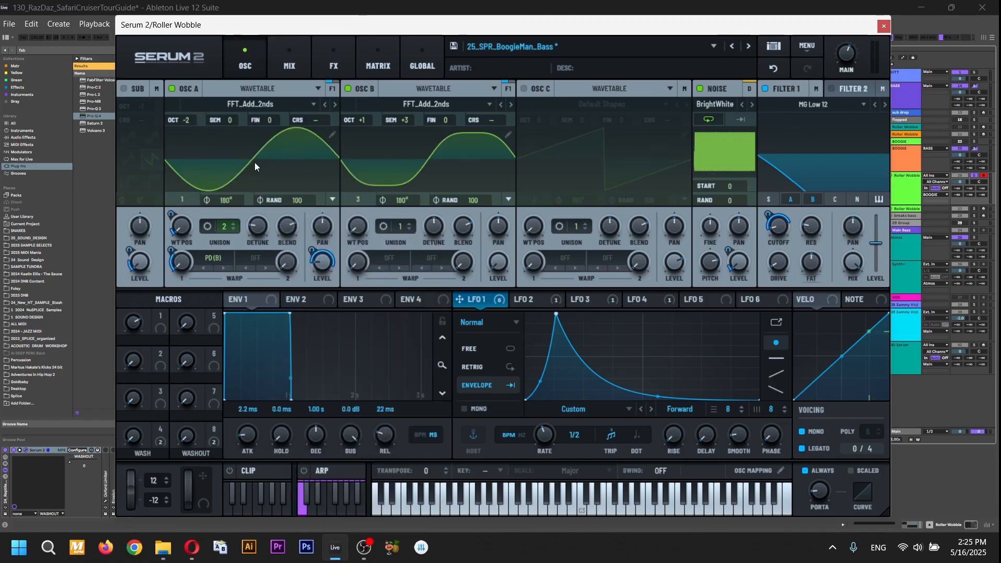
Display the effects rack of the BoogieMan bass patch and reposition the Serum 2 window so it is fully visible
{"action": "left_click_drag", "start_coordinate": [395, 31], "coordinate": [402, 54]}
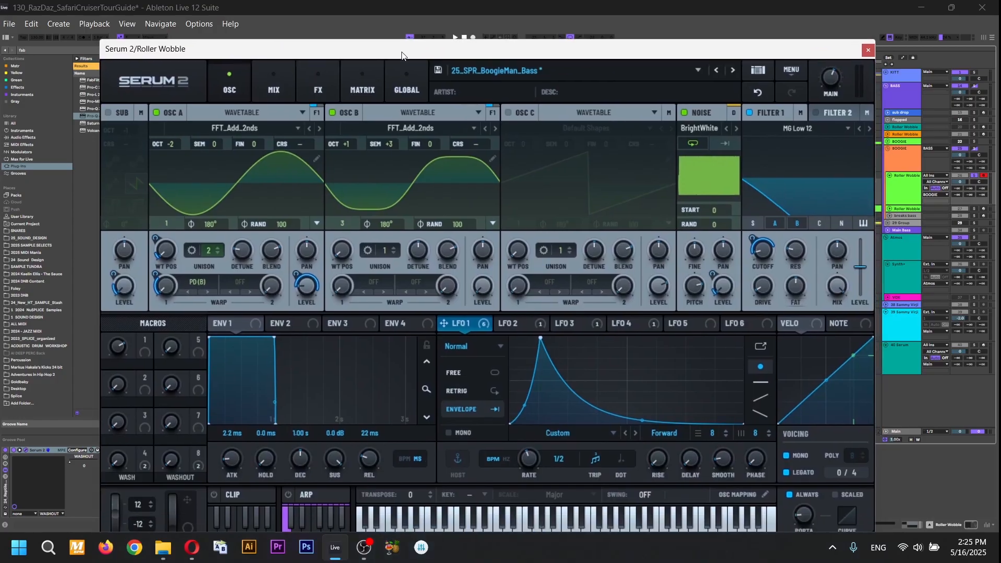
{"action": "left_click", "coordinate": [318, 91]}
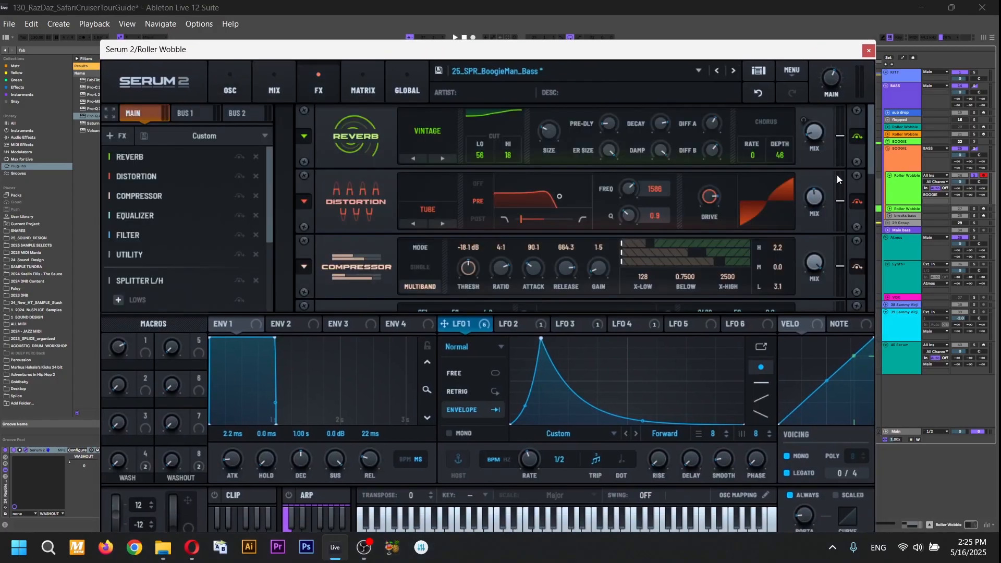
{"action": "left_click_drag", "start_coordinate": [637, 46], "coordinate": [646, 29]}
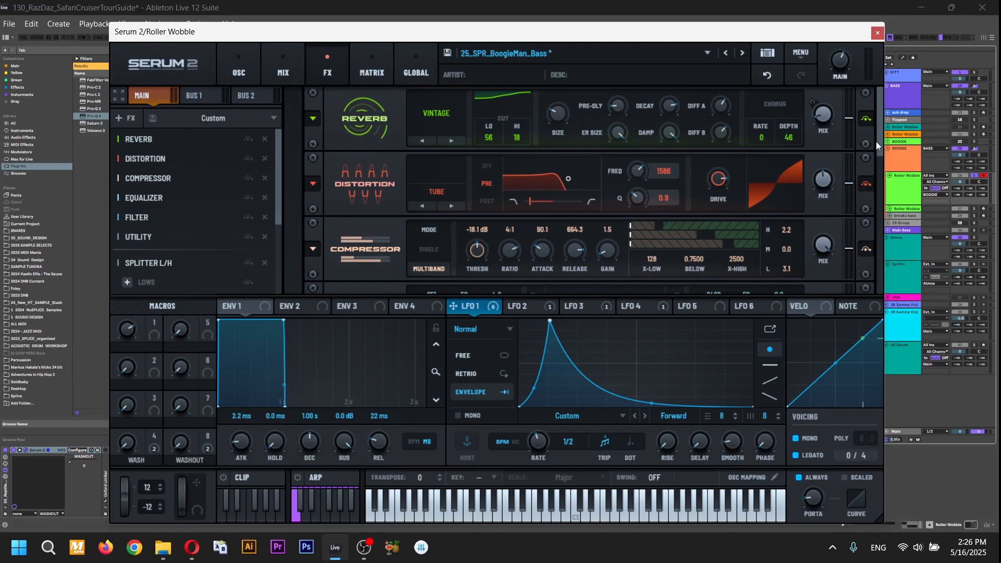
{"action": "mouse_move", "coordinate": [575, 40]}
{"action": "left_mouse_down"}
{"action": "mouse_move", "coordinate": [573, 65]}
{"action": "mouse_move", "coordinate": [586, 36]}
{"action": "left_mouse_up"}
{"action": "left_click_drag", "start_coordinate": [876, 134], "coordinate": [875, 106]}
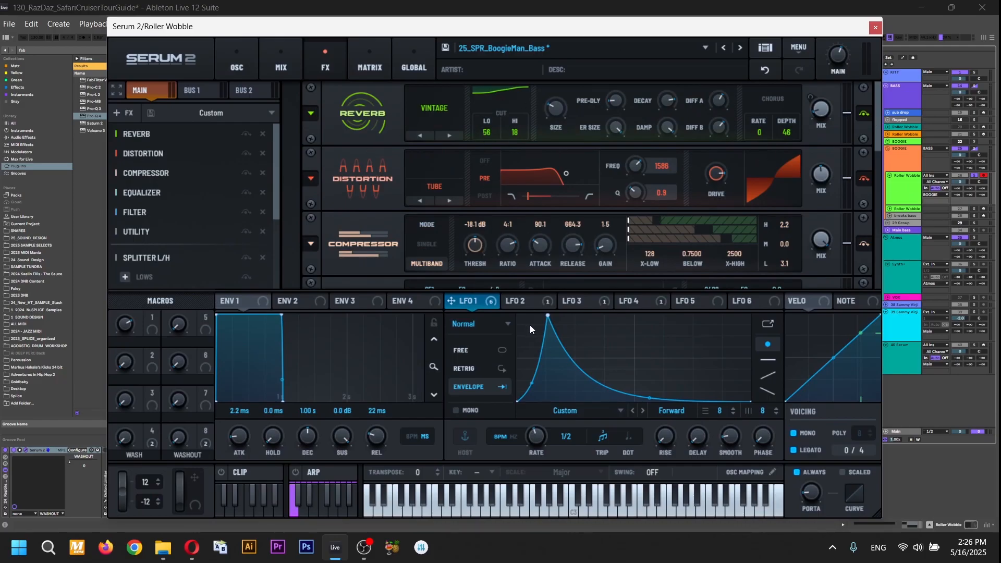
Point out the rise and long decay of the LFO 1 curve with marquee selections
{"action": "left_click_drag", "start_coordinate": [522, 317], "coordinate": [605, 400]}
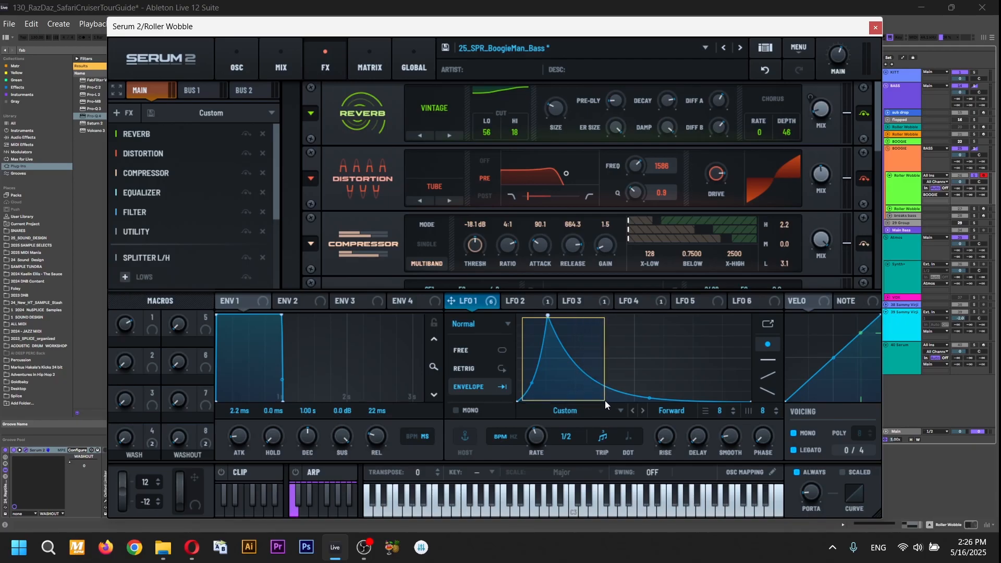
{"action": "left_click_drag", "start_coordinate": [605, 401], "coordinate": [637, 402]}
{"action": "left_click_drag", "start_coordinate": [607, 364], "coordinate": [749, 399]}
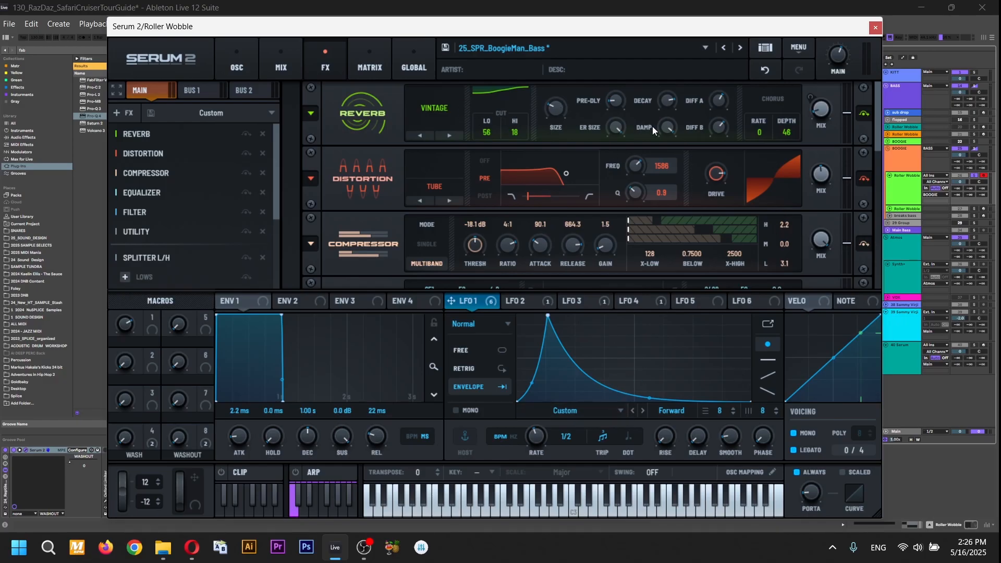
Set the Vintage reverb's low cut to 51
{"action": "left_click_drag", "start_coordinate": [495, 123], "coordinate": [486, 140]}
{"action": "left_click_drag", "start_coordinate": [877, 138], "coordinate": [877, 148]}
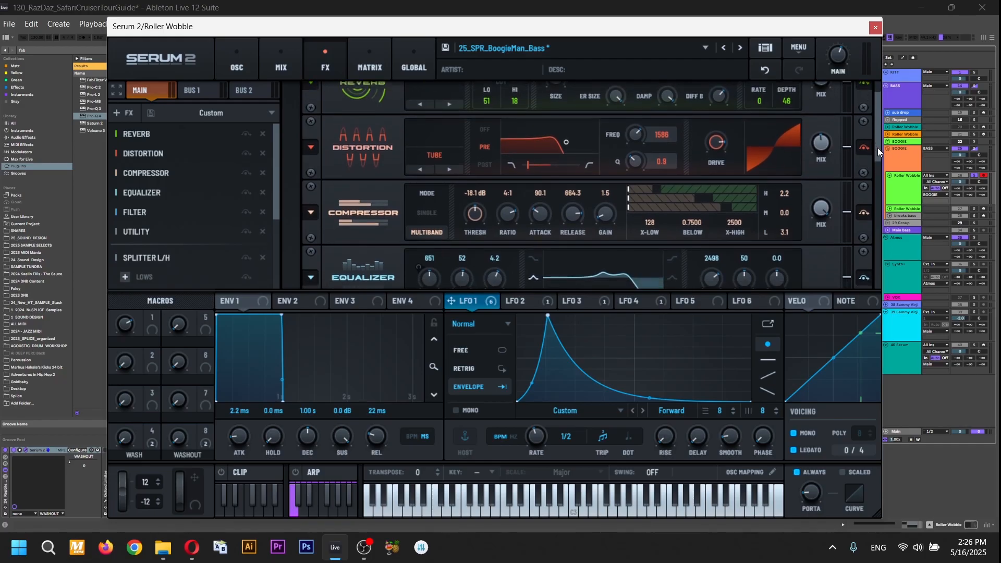
{"action": "scroll", "coordinate": [490, 140], "scroll_direction": "up", "scroll_amount": 1}
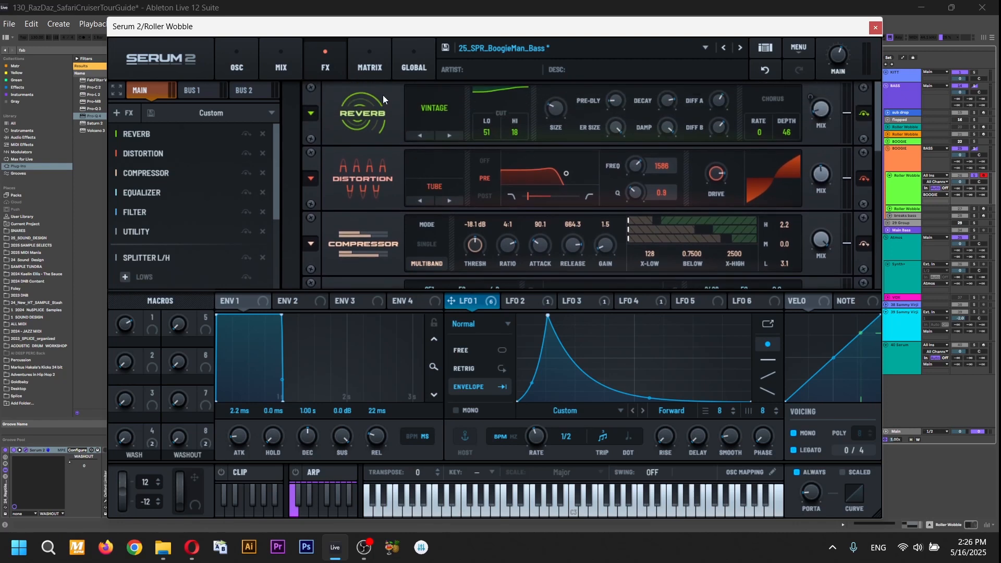
Review the main effects chain from the Vintage reverb down to the low/high splitter and its distortion
{"action": "left_click_drag", "start_coordinate": [880, 138], "coordinate": [878, 148]}
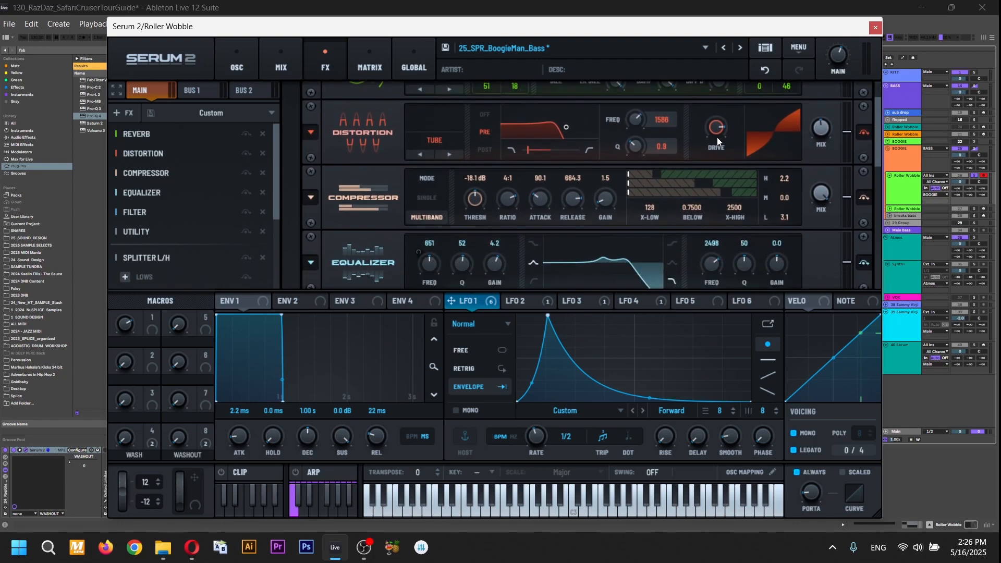
{"action": "left_click_drag", "start_coordinate": [877, 154], "coordinate": [877, 187]}
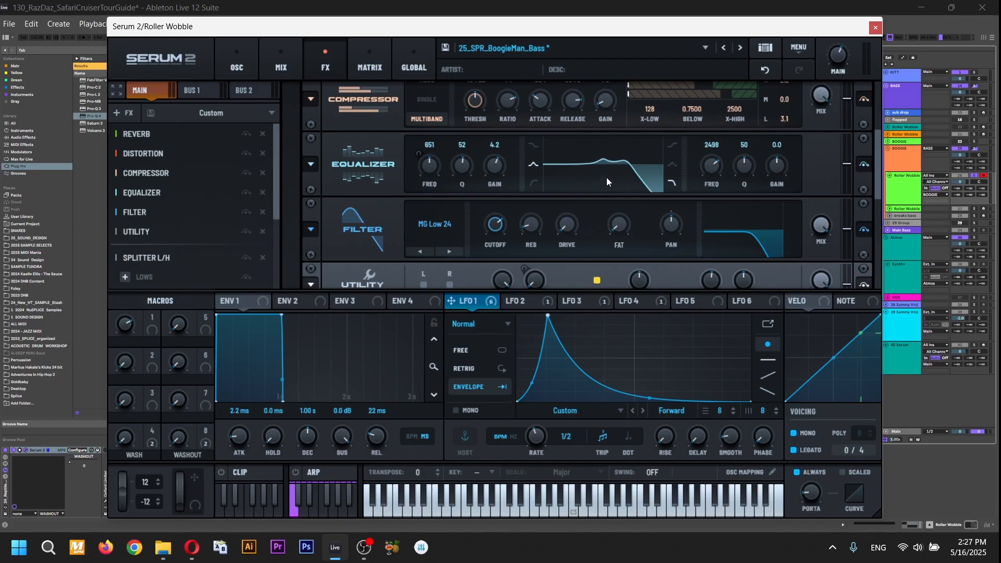
{"action": "scroll", "coordinate": [879, 195], "scroll_direction": "down", "scroll_amount": 4}
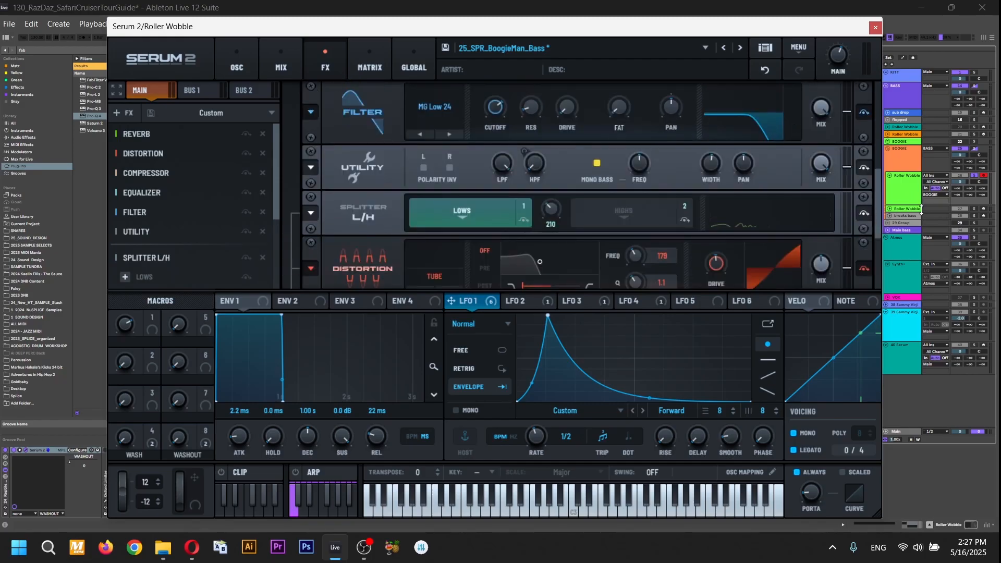
{"action": "scroll", "coordinate": [876, 189], "scroll_direction": "down", "scroll_amount": 2}
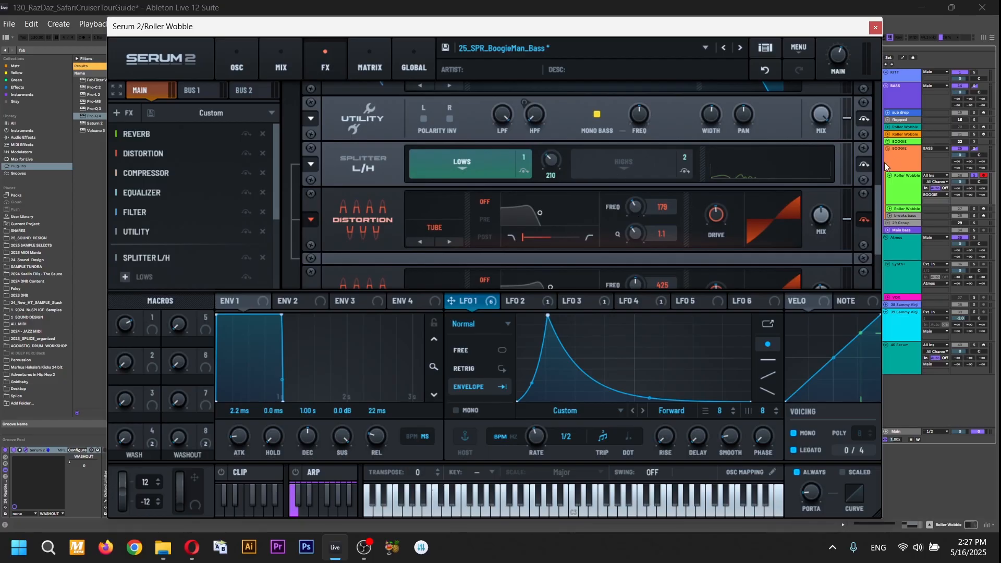
{"action": "scroll", "coordinate": [873, 215], "scroll_direction": "down", "scroll_amount": 2}
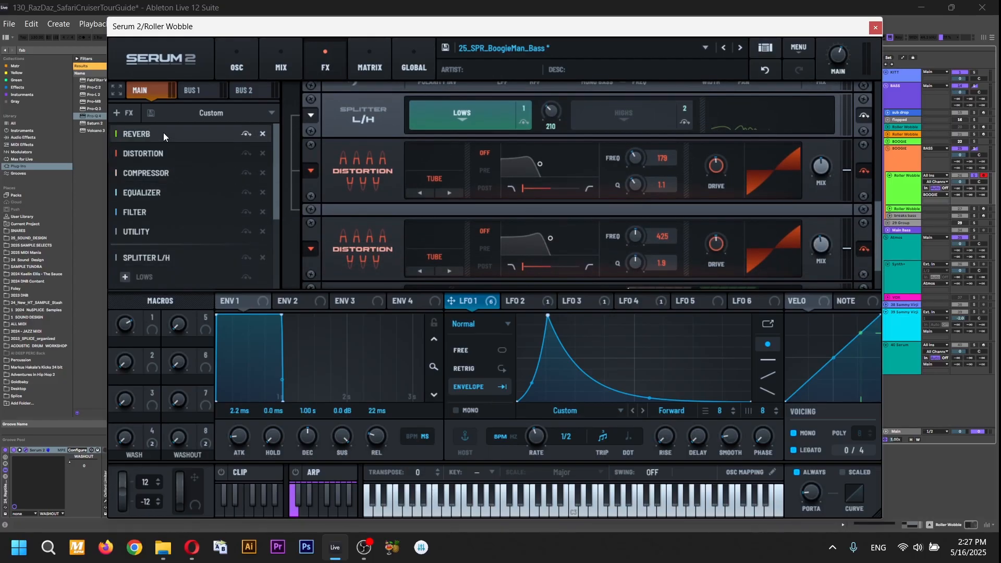
Look through the effect modules that can be added to the main rack, and review the rack around the L/H splitter
{"action": "left_click", "coordinate": [121, 112]}
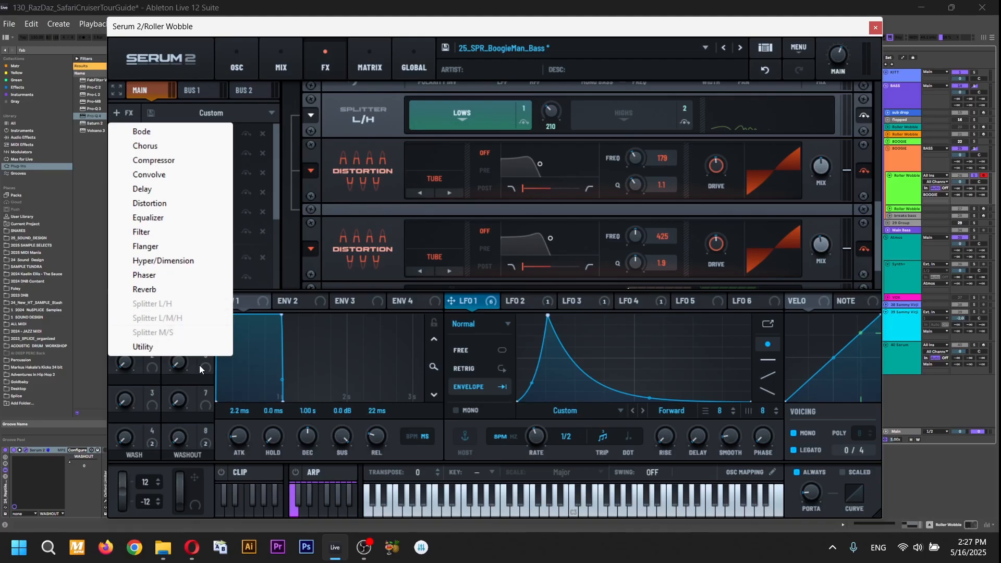
{"action": "left_click", "coordinate": [509, 135]}
{"action": "scroll", "coordinate": [508, 134], "scroll_direction": "down", "scroll_amount": 2}
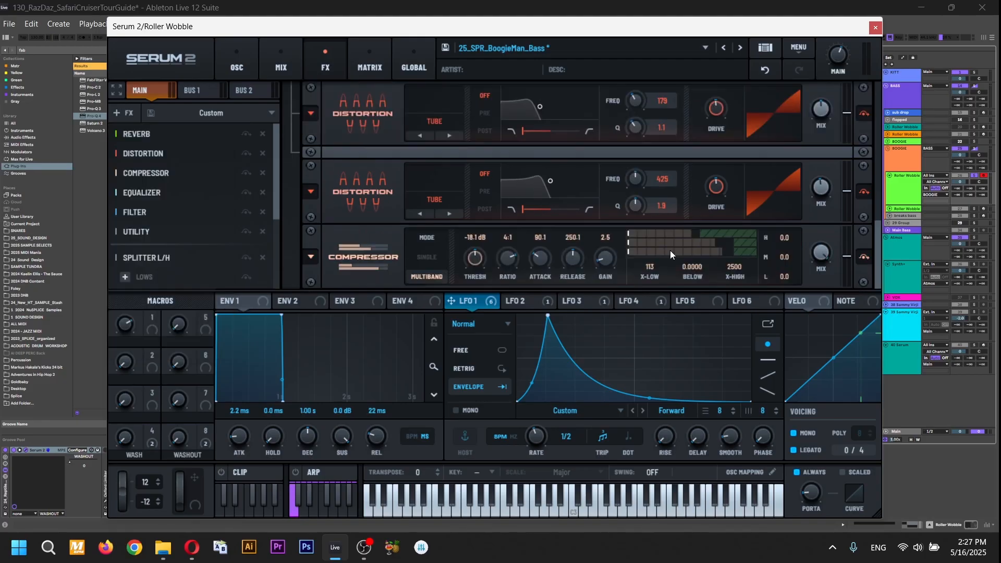
{"action": "left_click_drag", "start_coordinate": [879, 260], "coordinate": [880, 228]}
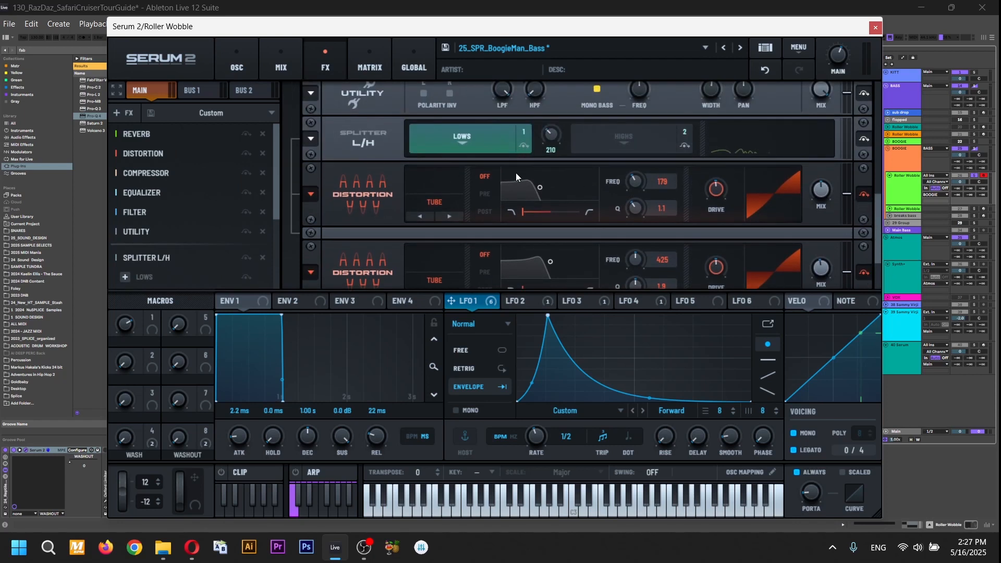
Show the effects on the highs band of the L/H splitter
{"action": "left_click", "coordinate": [311, 196]}
{"action": "left_click", "coordinate": [309, 193]}
{"action": "scroll", "coordinate": [166, 204], "scroll_direction": "down", "scroll_amount": 3}
{"action": "left_click", "coordinate": [166, 205]}
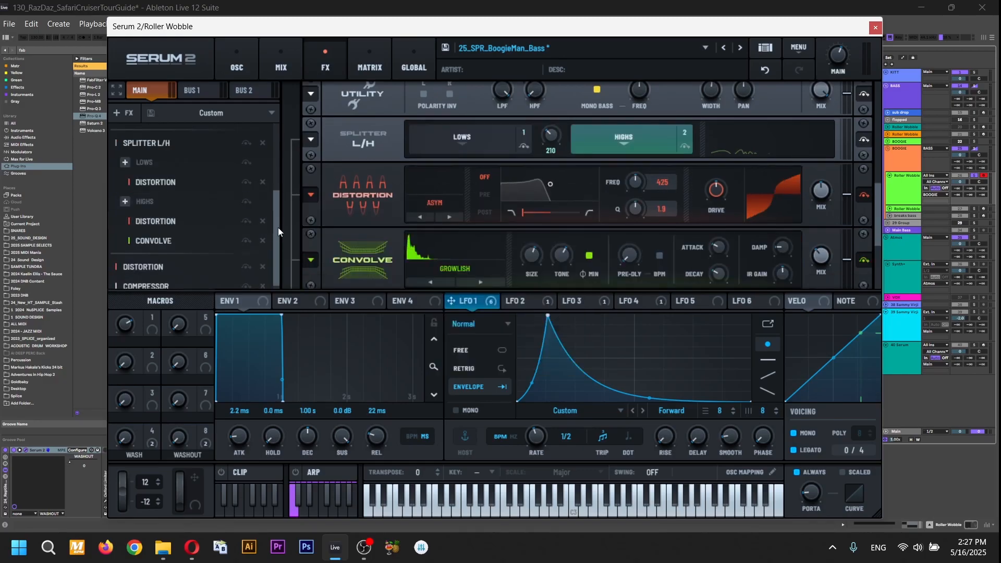
{"action": "left_click_drag", "start_coordinate": [876, 193], "coordinate": [881, 208]}
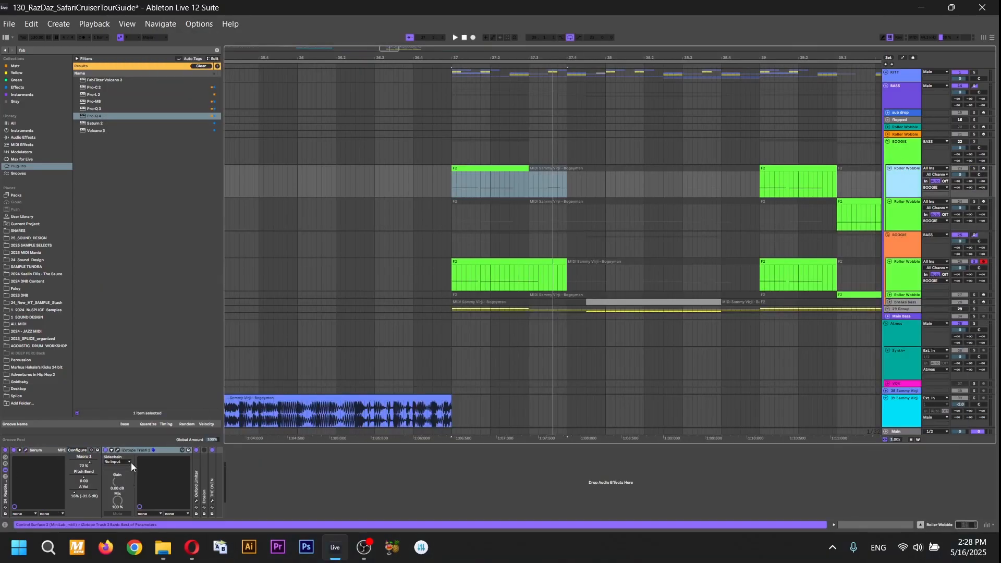
View the iZotope Trash 2 distortion settings on the other Roller Wobble track, and return to the Serum 2 patch
{"action": "left_click", "coordinate": [119, 450]}
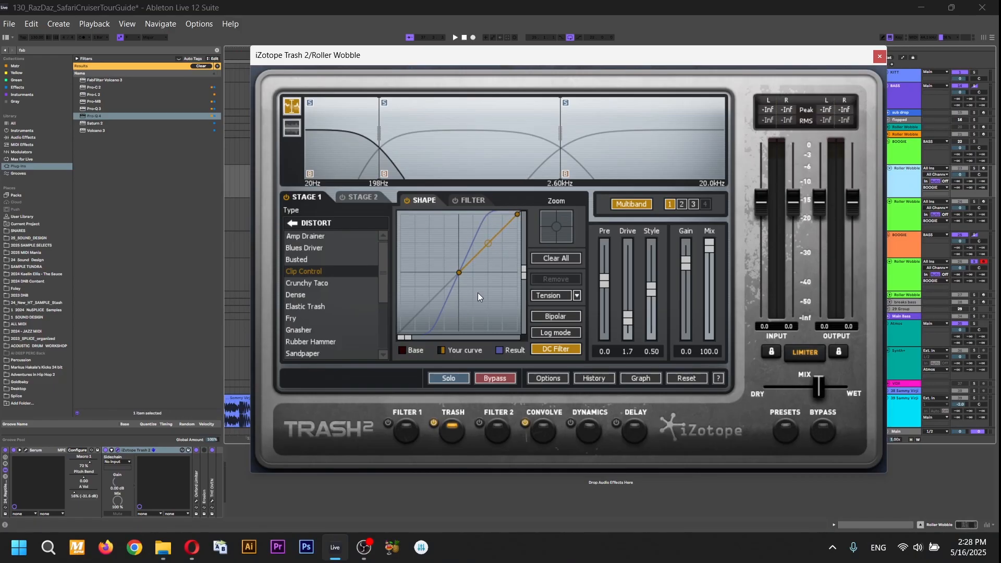
{"action": "left_click", "coordinate": [880, 56]}
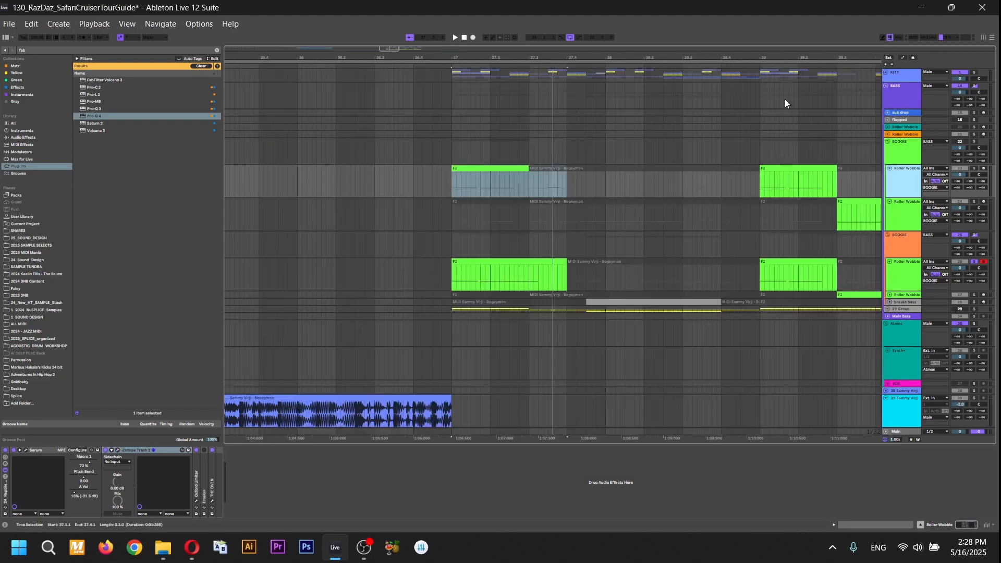
{"action": "left_click", "coordinate": [897, 193]}
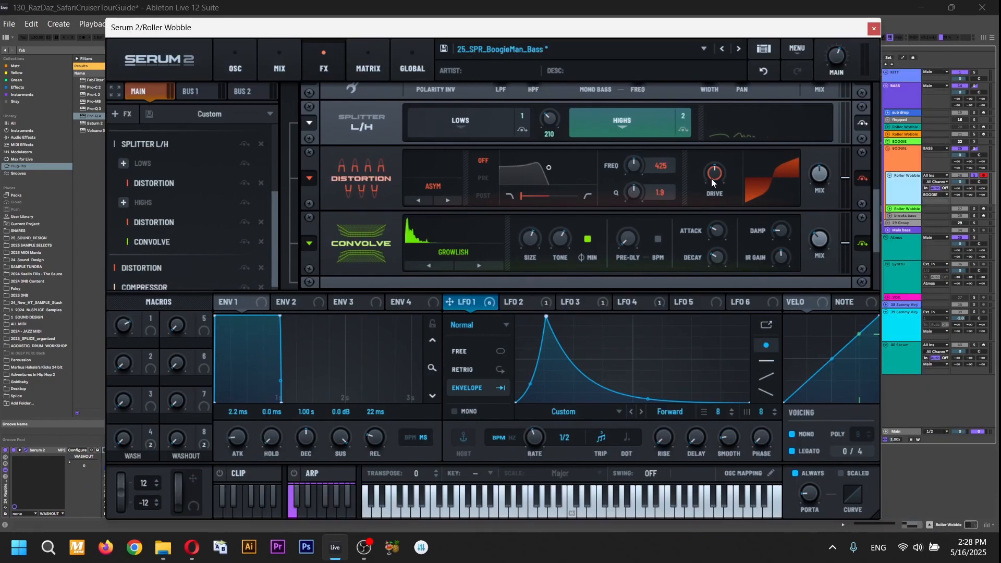
Check the drive and mix of the Asym distortion in the splitter's highs band
{"action": "mouse_move", "coordinate": [712, 176]}
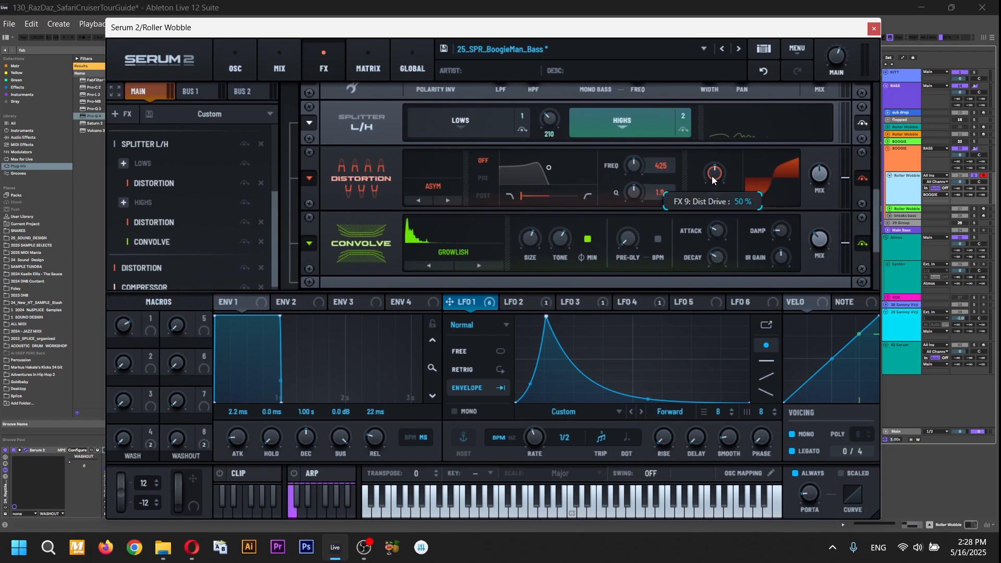
{"action": "left_click_drag", "start_coordinate": [711, 160], "coordinate": [710, 176]}
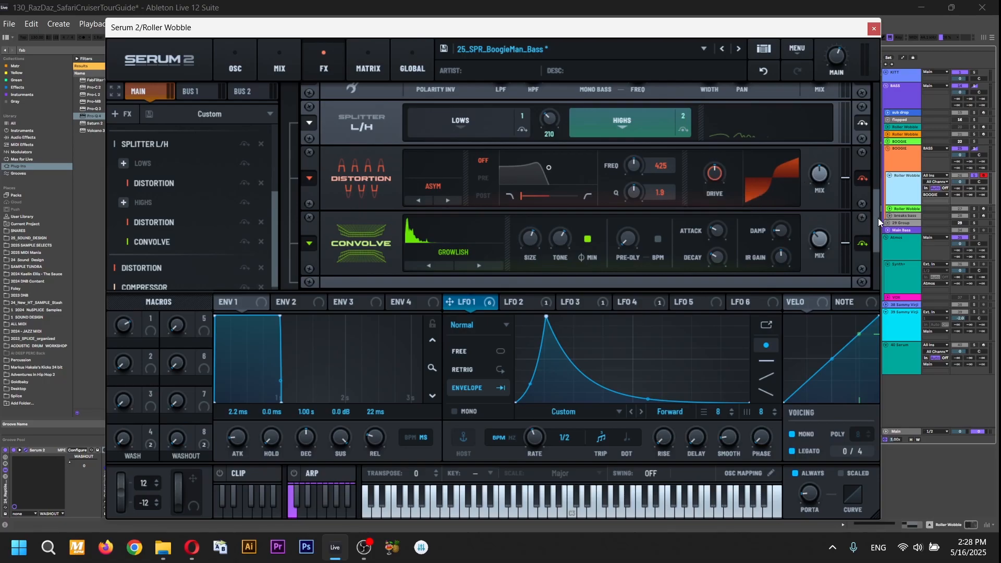
{"action": "mouse_move", "coordinate": [818, 176]}
{"action": "left_mouse_down"}
{"action": "mouse_move", "coordinate": [825, 144]}
{"action": "mouse_move", "coordinate": [818, 178]}
{"action": "left_mouse_up"}
{"action": "mouse_move", "coordinate": [876, 223]}
{"action": "left_mouse_down"}
{"action": "mouse_move", "coordinate": [876, 235]}
{"action": "mouse_move", "coordinate": [874, 226]}
{"action": "left_mouse_up"}
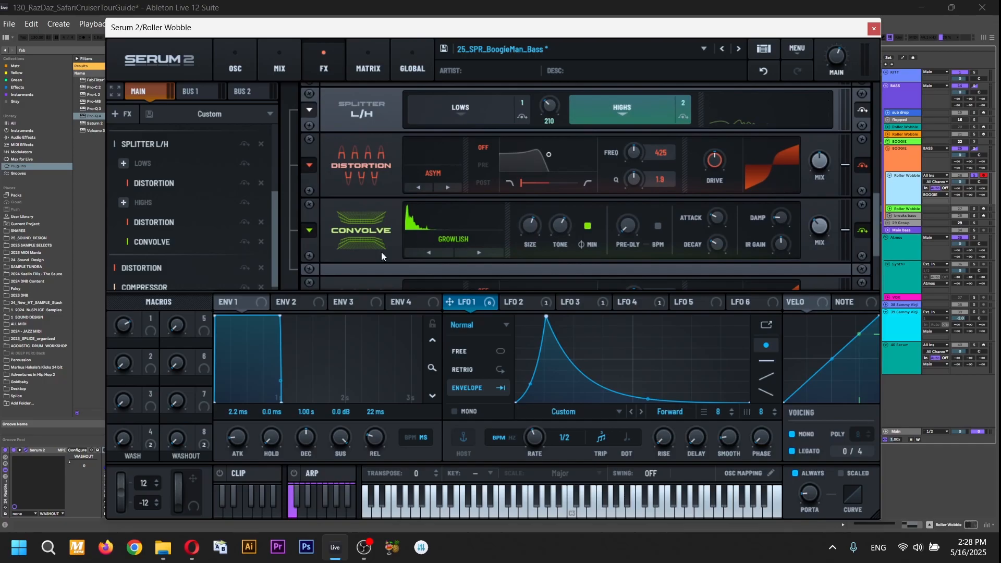
Browse the user impulse responses in Trash2 - Tails and Trash2 - Tone for the Convolve effect, keeping Growlish
{"action": "left_click_drag", "start_coordinate": [877, 234], "coordinate": [875, 242]}
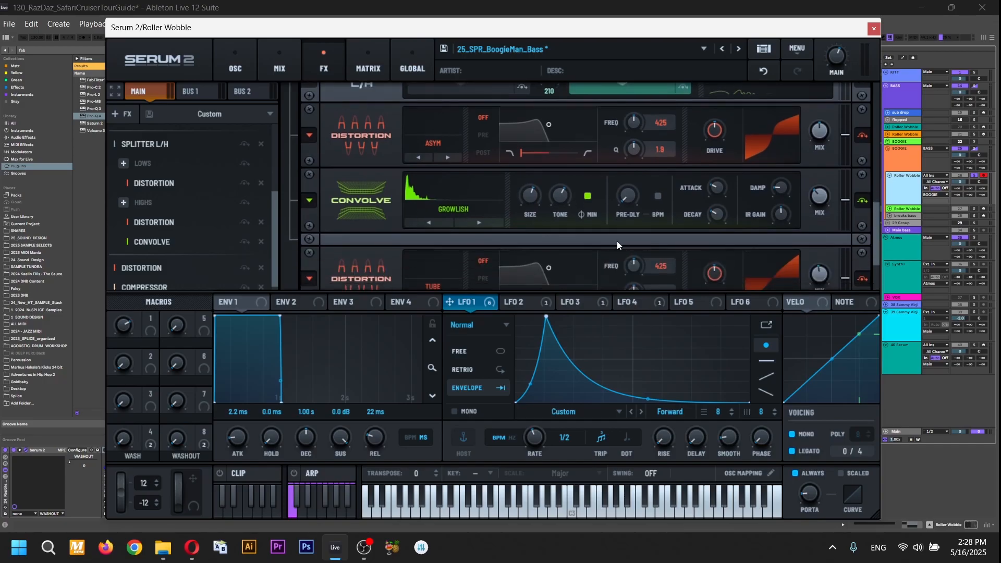
{"action": "left_click", "coordinate": [452, 208]}
{"action": "mouse_move", "coordinate": [453, 241]}
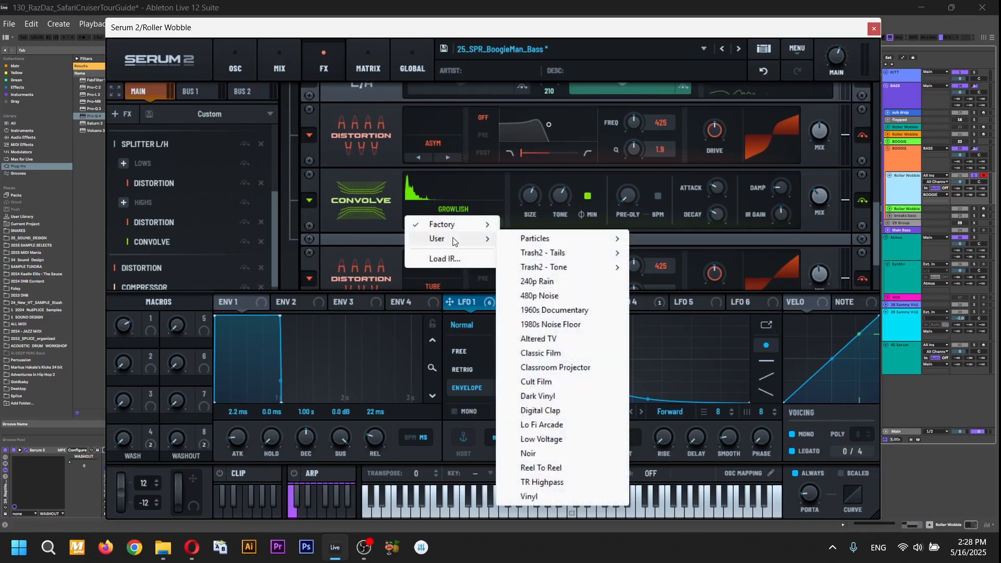
{"action": "mouse_move", "coordinate": [579, 255]}
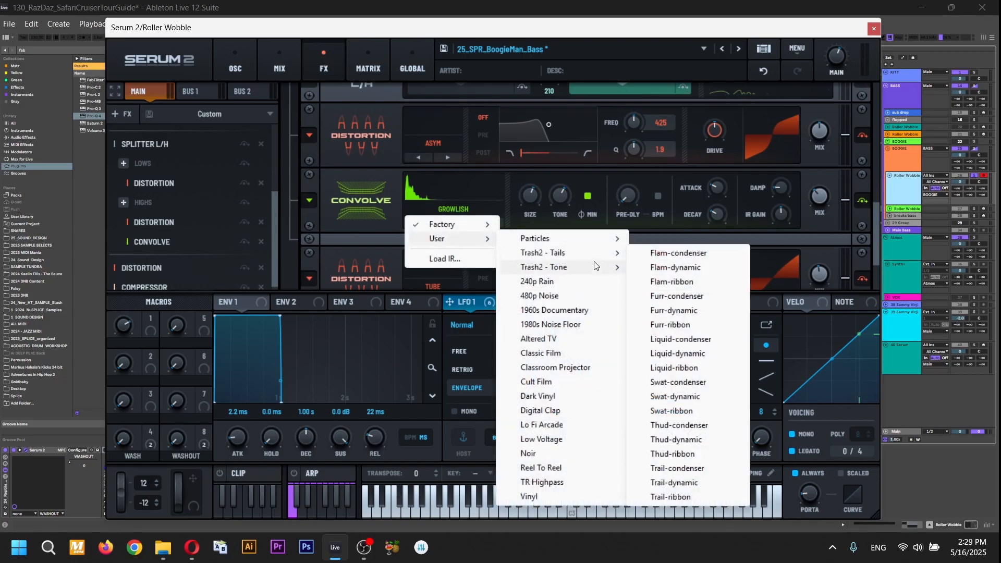
{"action": "mouse_move", "coordinate": [601, 268]}
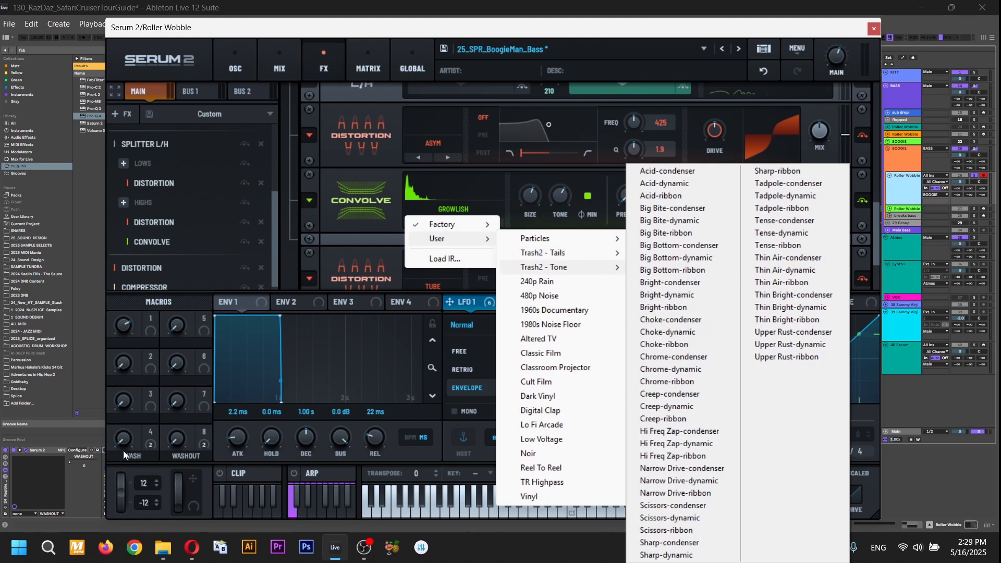
{"action": "left_click", "coordinate": [335, 176]}
Examine the Asym distortion and Growlish Convolve settings in the splitter's highs band
{"action": "left_click_drag", "start_coordinate": [874, 223], "coordinate": [875, 215]}
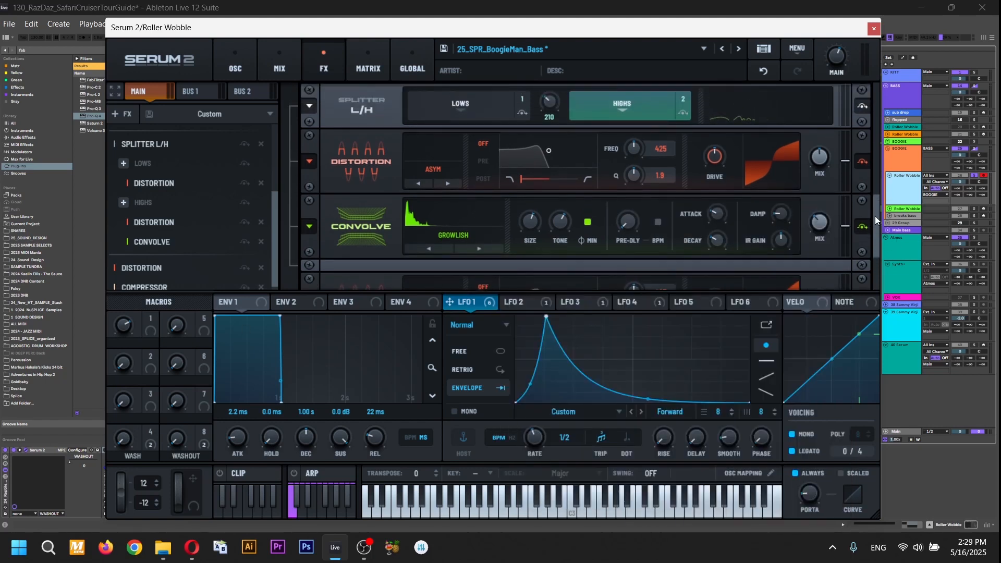
{"action": "left_click_drag", "start_coordinate": [875, 216], "coordinate": [875, 214]}
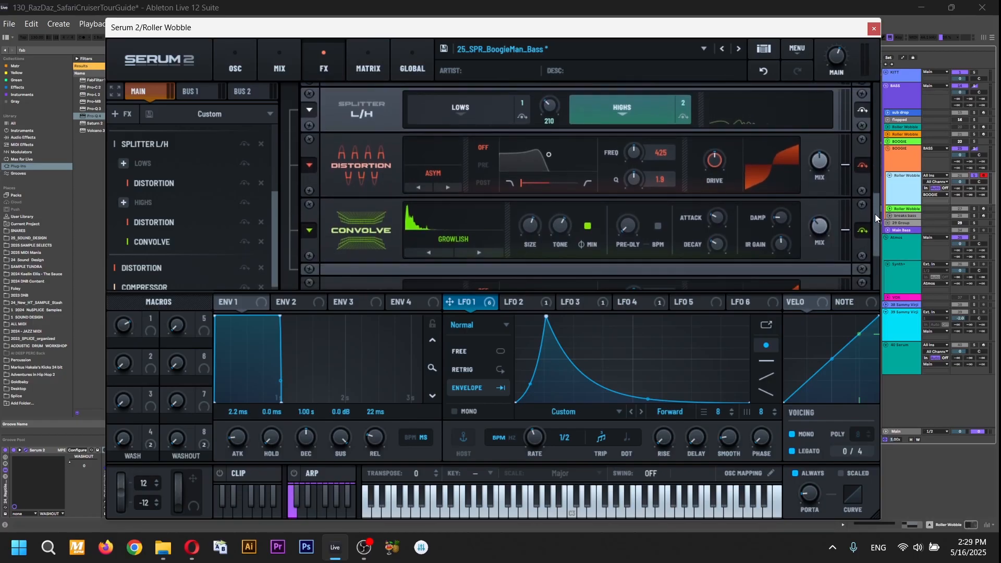
{"action": "scroll", "coordinate": [404, 249], "scroll_direction": "up", "scroll_amount": 1}
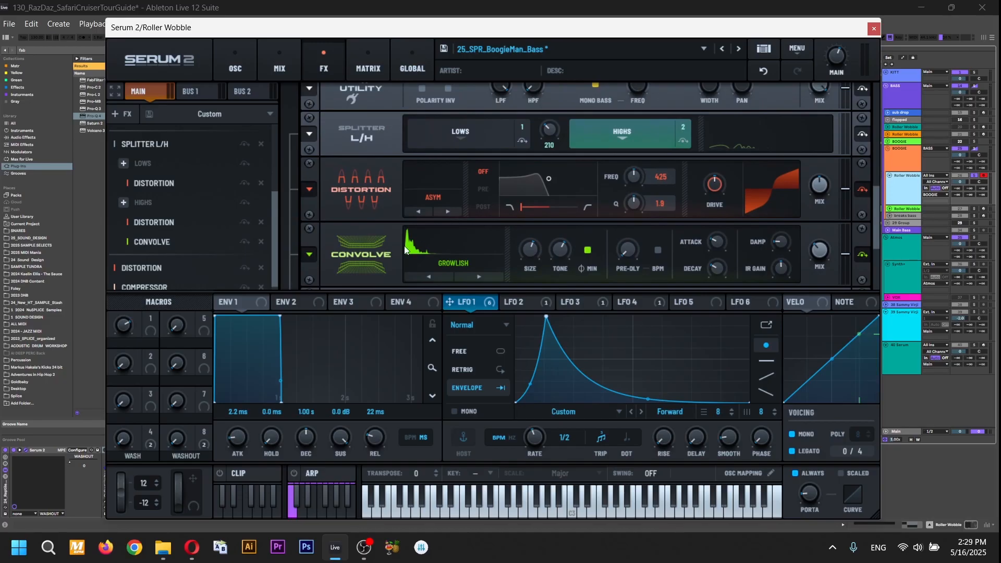
{"action": "scroll", "coordinate": [462, 273], "scroll_direction": "down", "scroll_amount": 1}
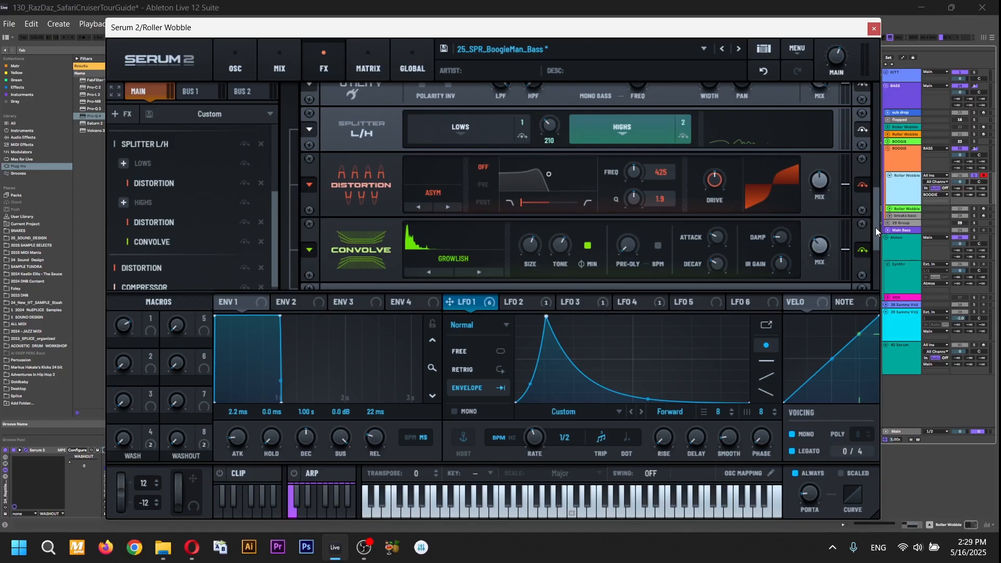
{"action": "left_click_drag", "start_coordinate": [875, 228], "coordinate": [877, 230]}
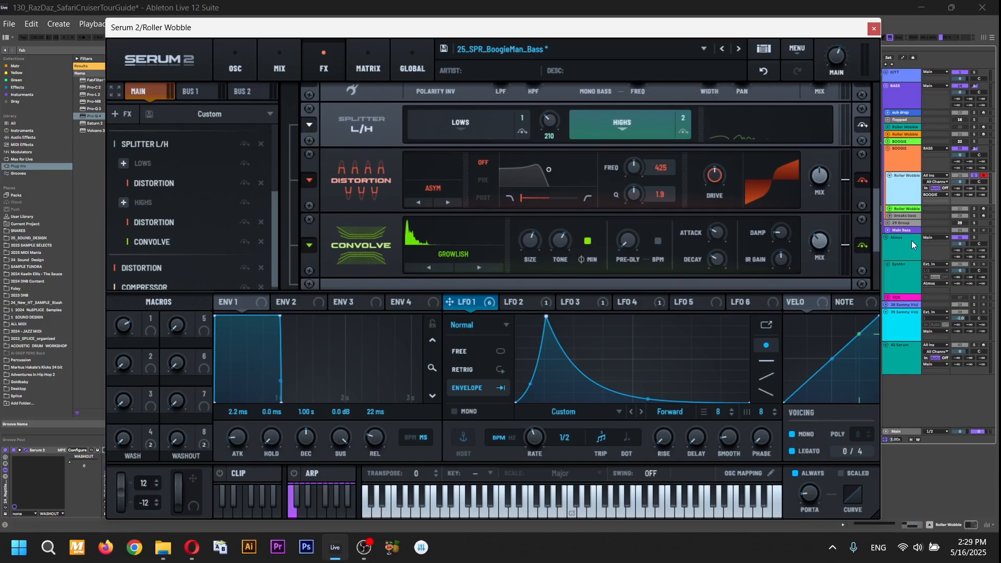
{"action": "left_click_drag", "start_coordinate": [877, 237], "coordinate": [877, 237]}
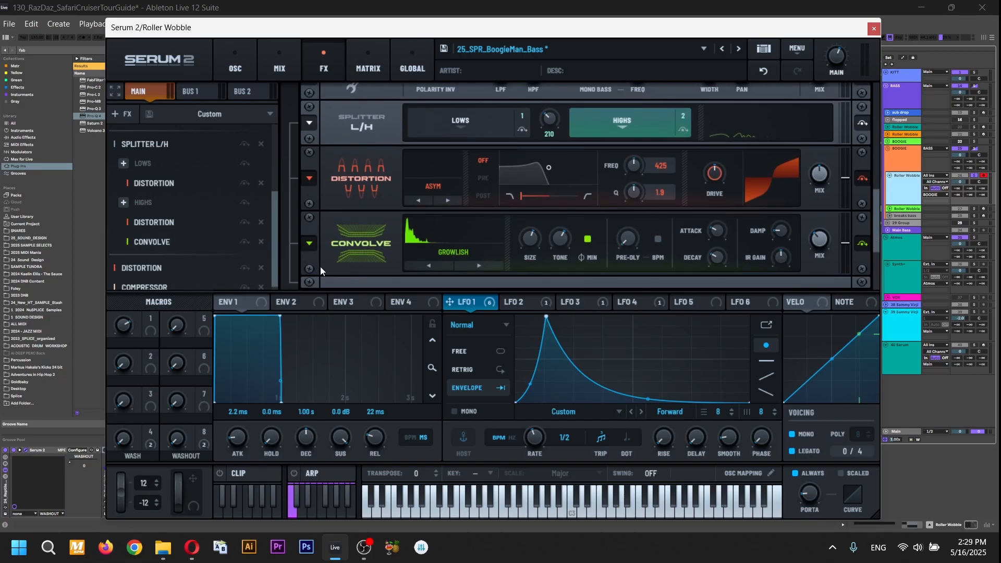
{"action": "scroll", "coordinate": [878, 233], "scroll_direction": "down", "scroll_amount": 1}
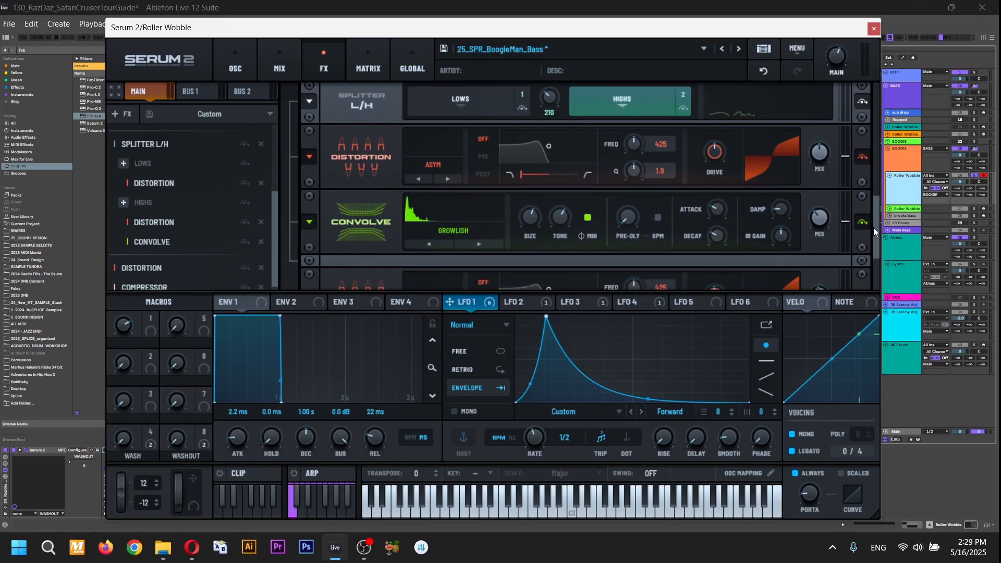
{"action": "left_click_drag", "start_coordinate": [876, 236], "coordinate": [861, 235]}
Copy oscillator B with its FFT_Add_2nds wavetable onto oscillator C, and switch oscillator C off
{"action": "left_click", "coordinate": [235, 67]}
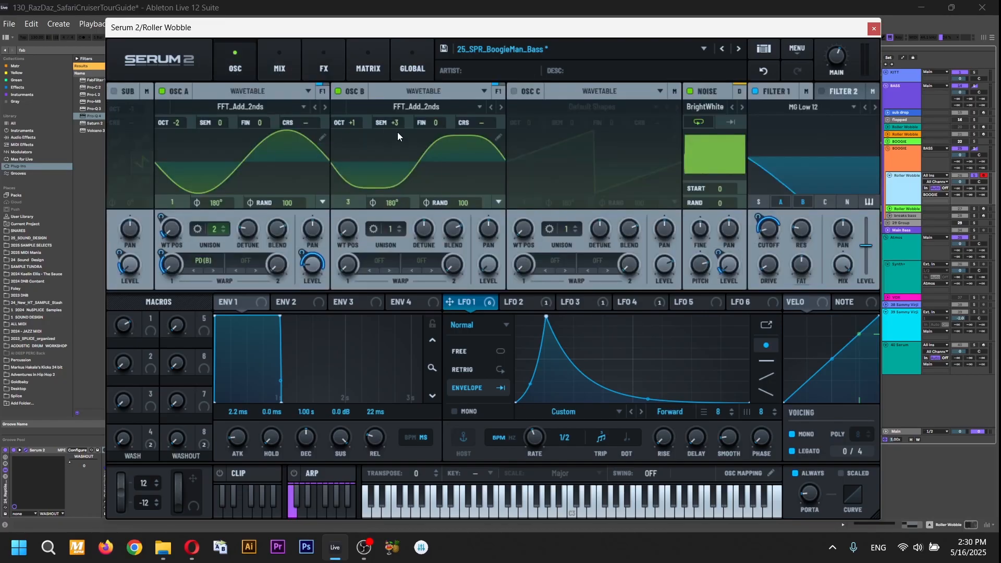
{"action": "left_click", "coordinate": [453, 105]}
{"action": "left_click", "coordinate": [454, 91]}
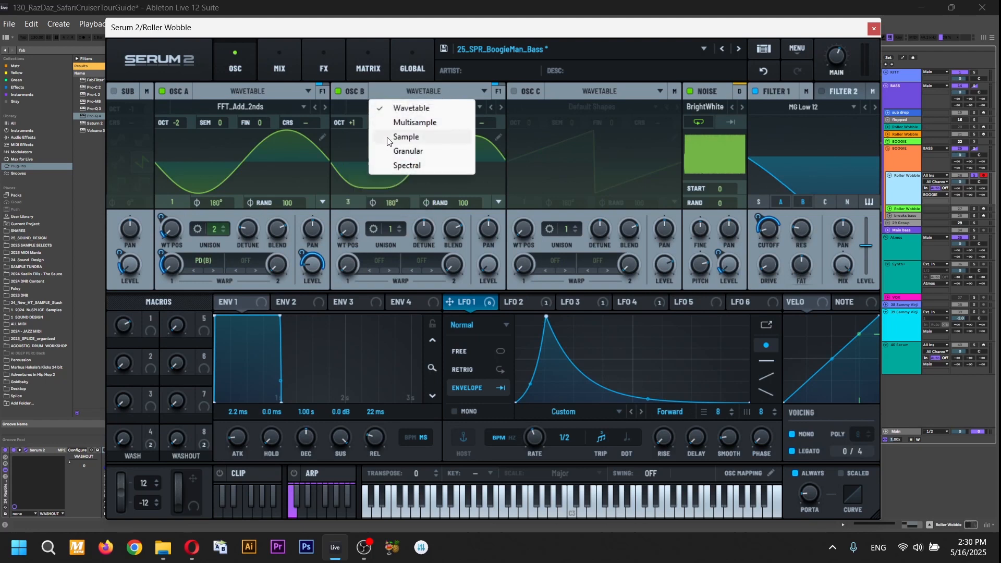
{"action": "left_click", "coordinate": [456, 92]}
{"action": "left_click_drag", "start_coordinate": [455, 91], "coordinate": [534, 96]}
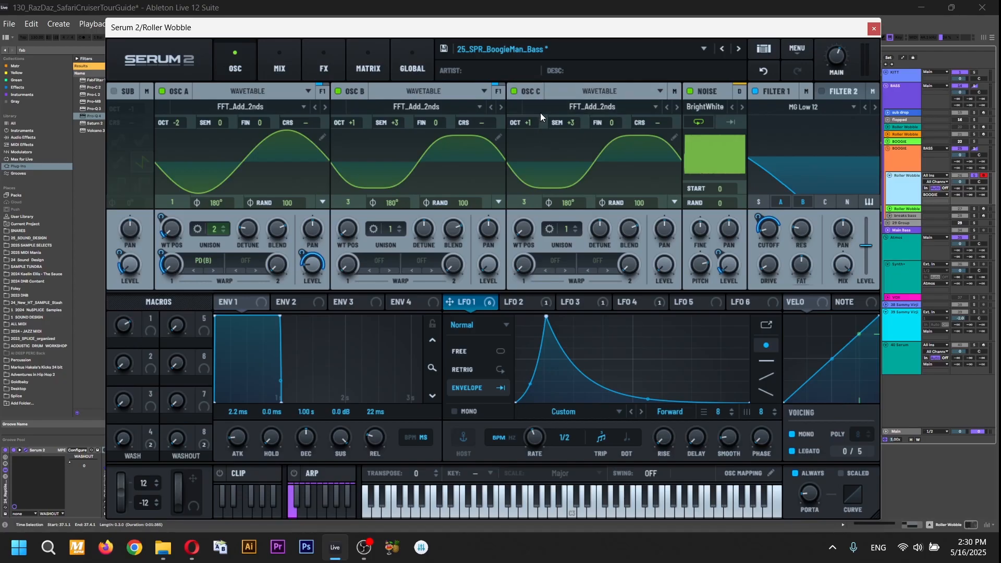
{"action": "left_click", "coordinate": [527, 92]}
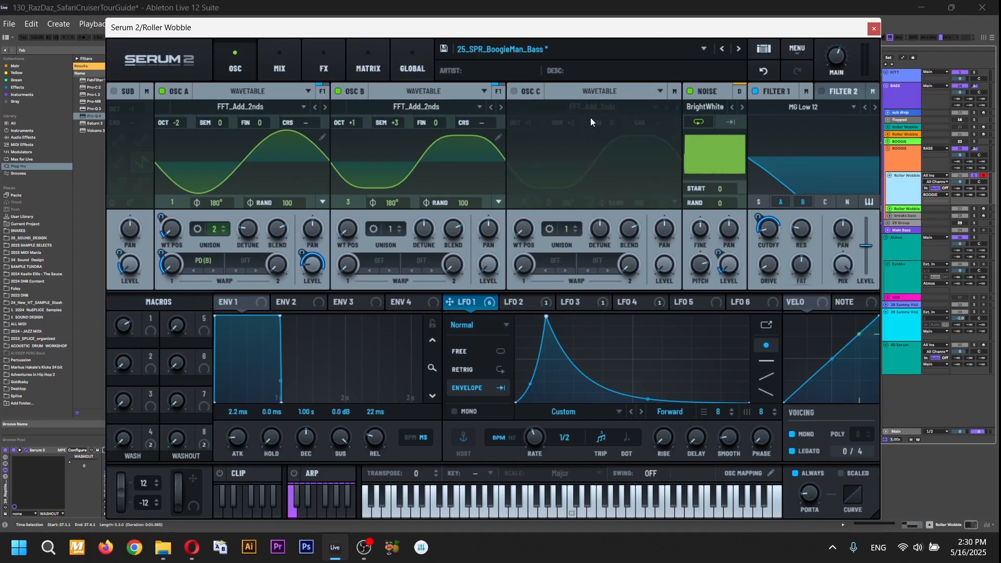
Revisit the oscillator and effects pages, and bring the Growlish Convolve effect into view in the main rack
{"action": "left_click_drag", "start_coordinate": [352, 91], "coordinate": [238, 67]}
{"action": "left_click", "coordinate": [328, 70]}
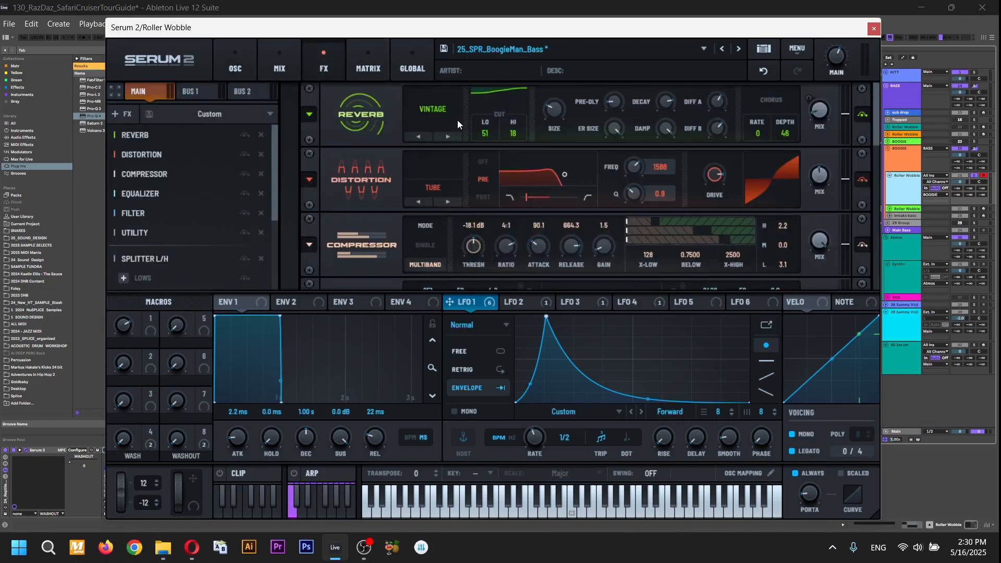
{"action": "left_click", "coordinate": [243, 63]}
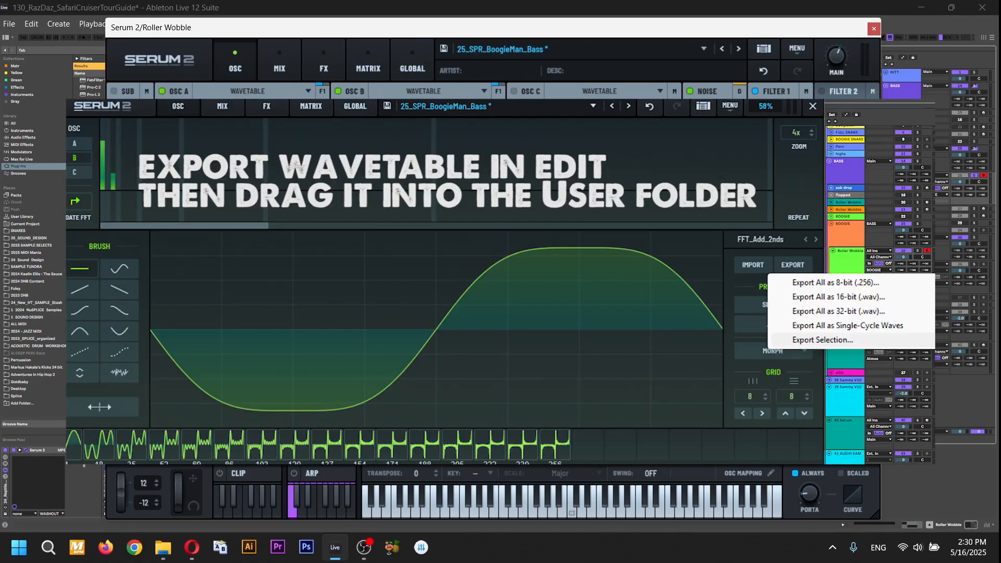
{"action": "left_click", "coordinate": [316, 70]}
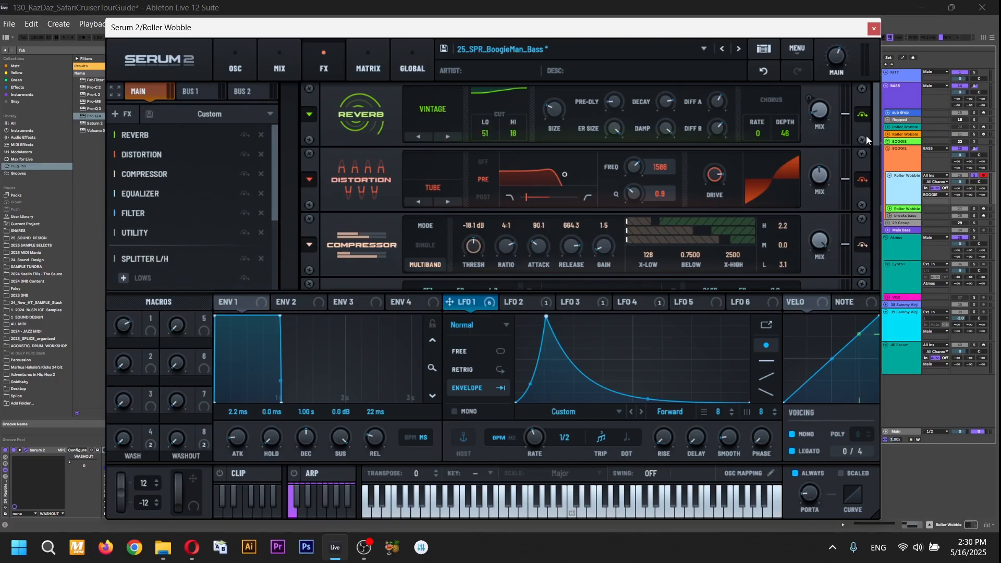
{"action": "left_click_drag", "start_coordinate": [877, 152], "coordinate": [891, 258]}
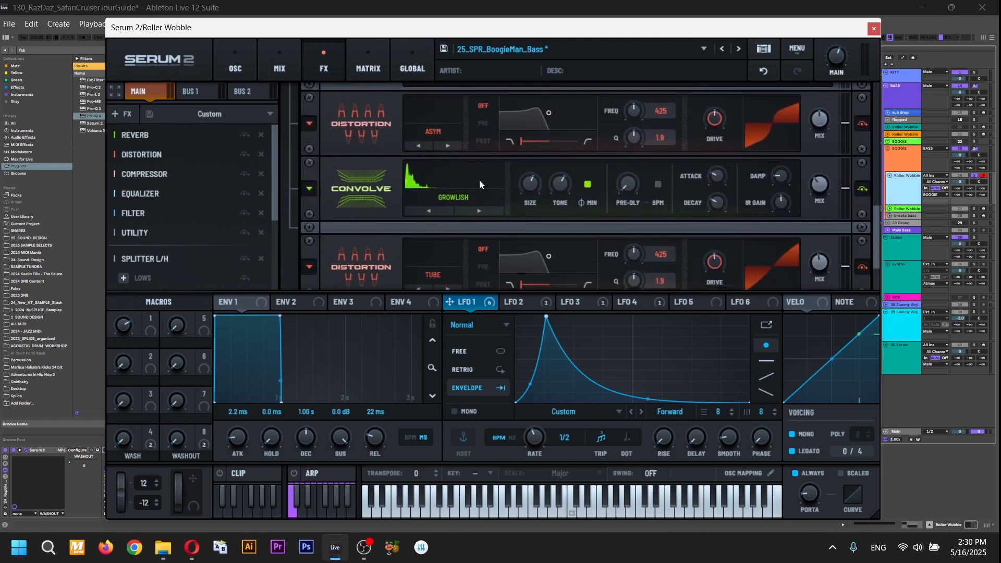
Review the user impulse responses for the highs band's Convolve effect, keeping Growlish, and look over the effect's controls
{"action": "left_click", "coordinate": [456, 196]}
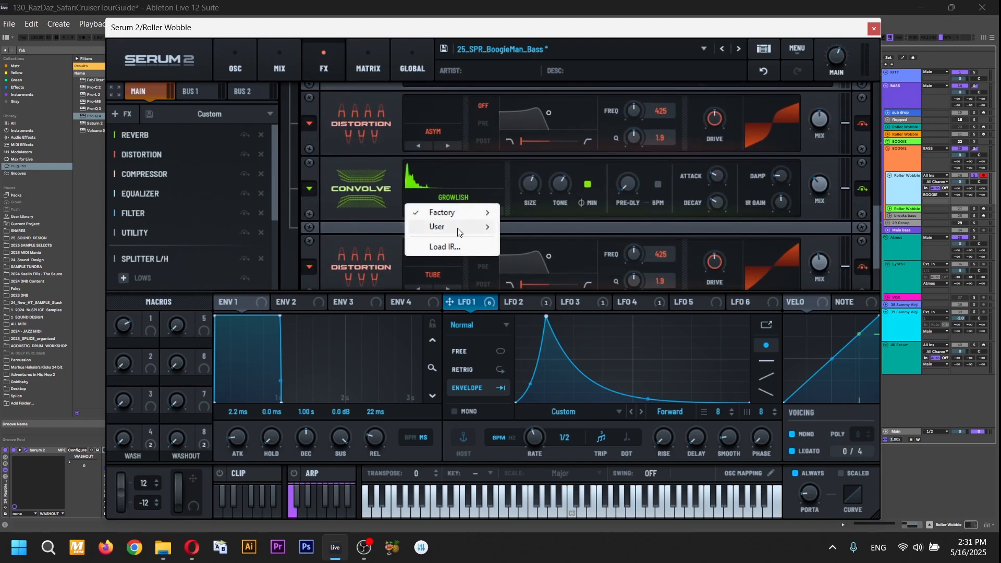
{"action": "mouse_move", "coordinate": [475, 232]}
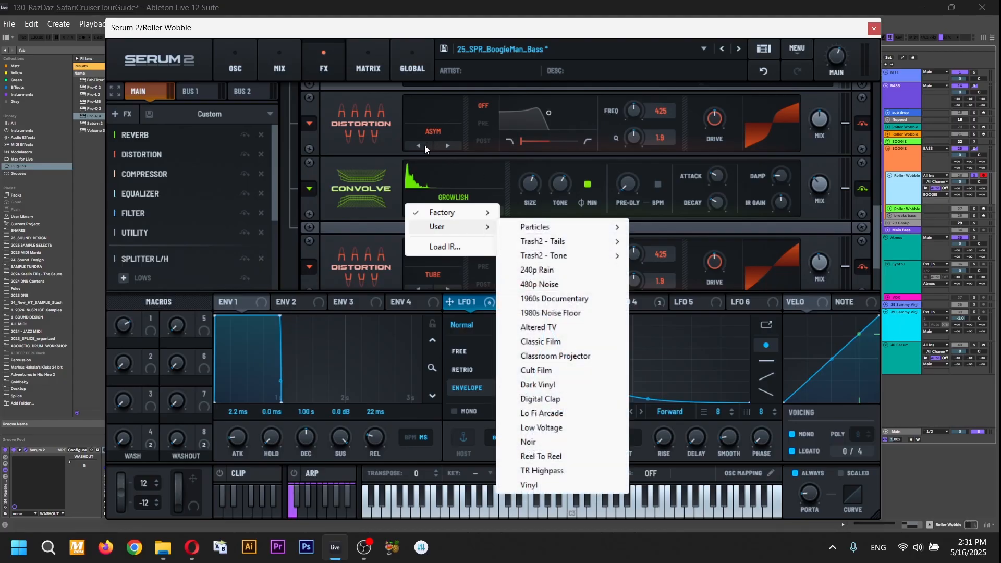
{"action": "left_click", "coordinate": [355, 167]}
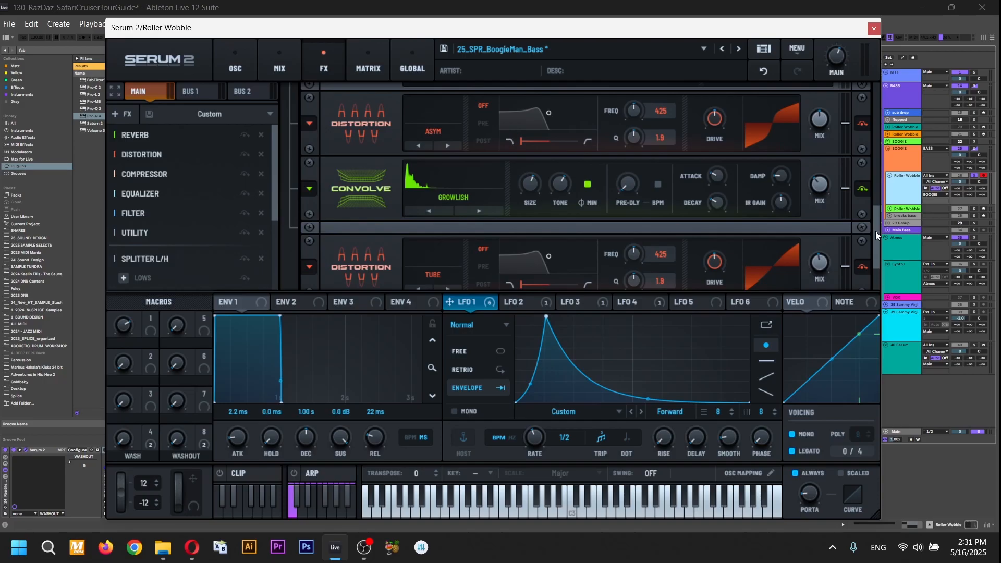
{"action": "scroll", "coordinate": [875, 231], "scroll_direction": "up", "scroll_amount": 1}
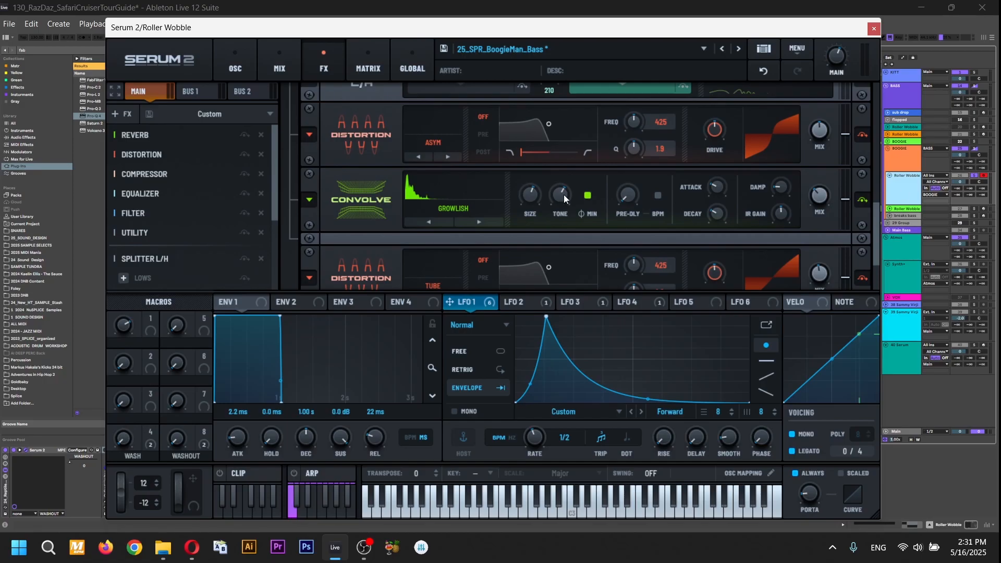
{"action": "scroll", "coordinate": [875, 223], "scroll_direction": "up", "scroll_amount": 1}
{"action": "scroll", "coordinate": [875, 233], "scroll_direction": "down", "scroll_amount": 1}
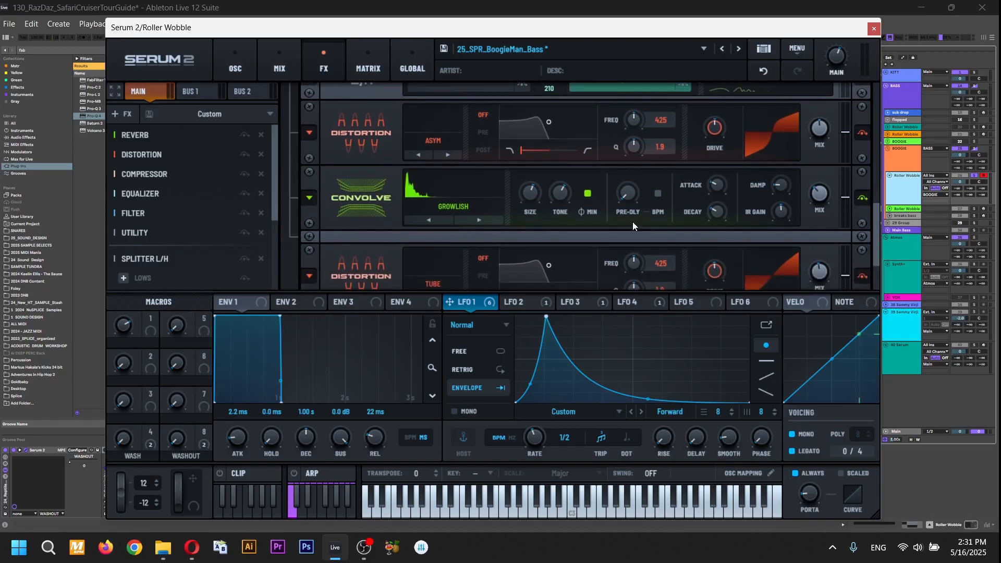
Bypass the highs band of the L/H splitter to compare the sound, and re-enable it
{"action": "left_click_drag", "start_coordinate": [272, 192], "coordinate": [271, 267]}
{"action": "left_click", "coordinate": [175, 216]}
{"action": "left_click_drag", "start_coordinate": [276, 227], "coordinate": [277, 225]}
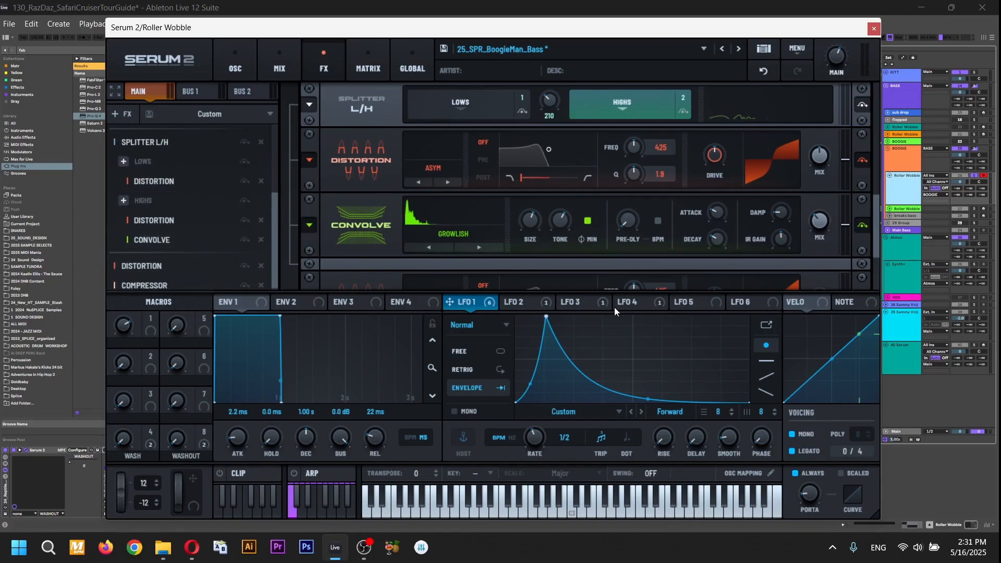
{"action": "left_click", "coordinate": [245, 201]}
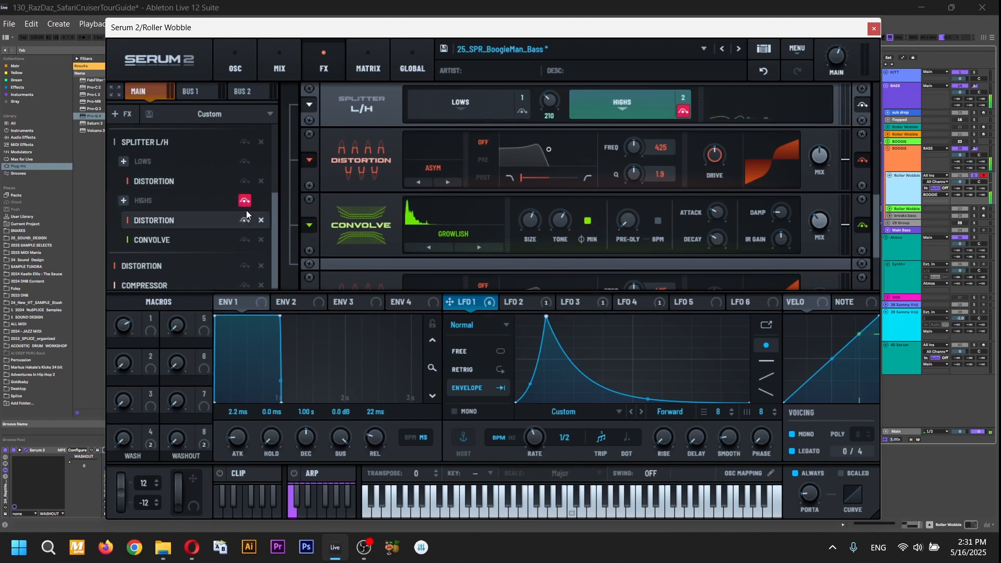
{"action": "left_click", "coordinate": [245, 202]}
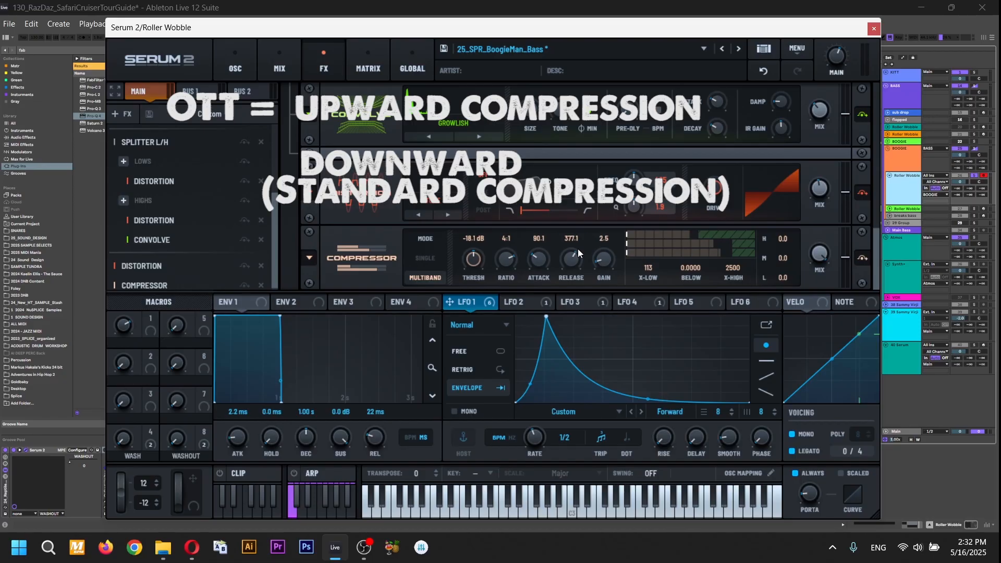
Raise the multiband compressor's release to about 387.9 and close the Serum 2 window
{"action": "scroll", "coordinate": [569, 265], "scroll_direction": "up", "scroll_amount": 2}
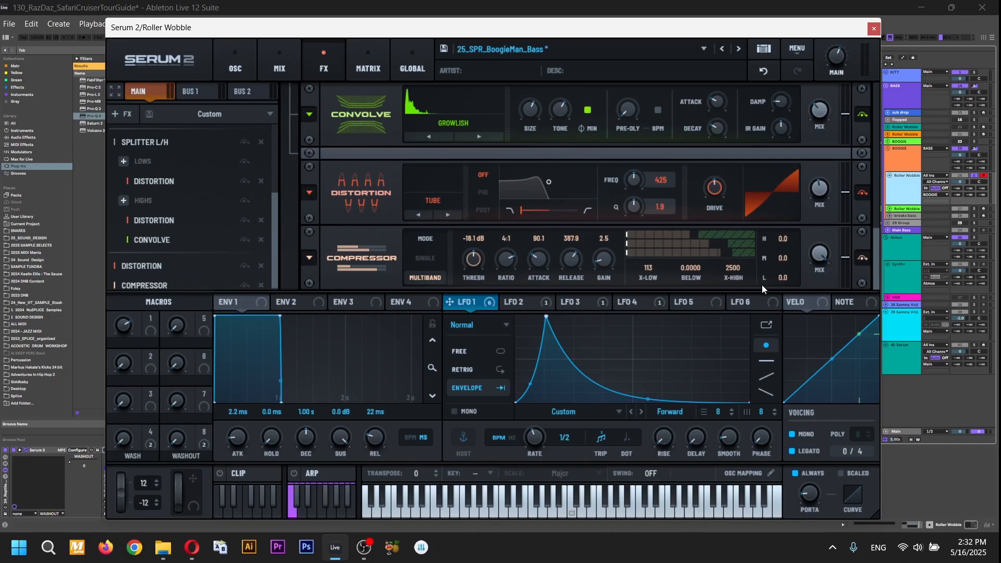
{"action": "left_click_drag", "start_coordinate": [568, 266], "coordinate": [570, 258]}
{"action": "left_click", "coordinate": [874, 29]}
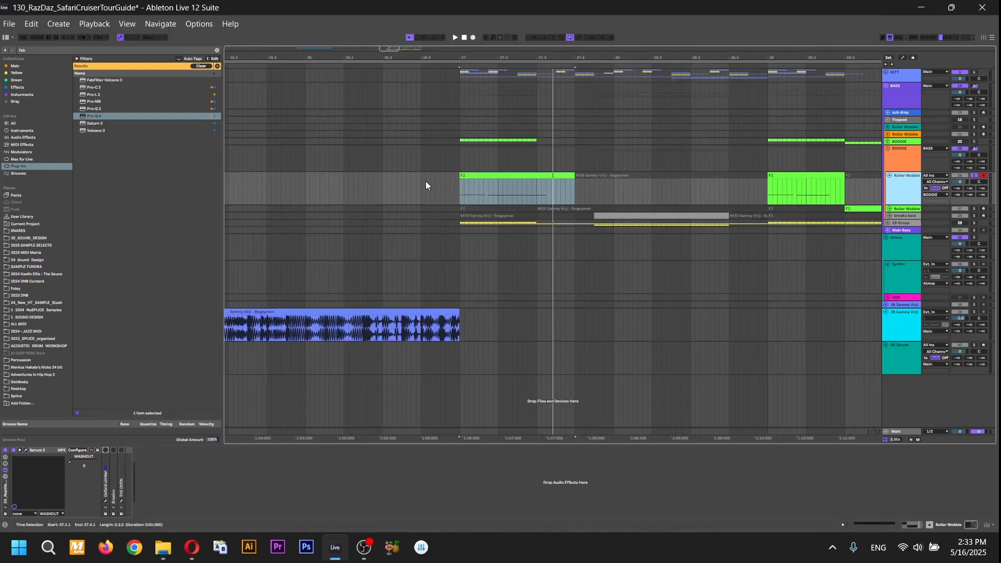
Survey the F2 clips on the Roller Wobble track, starting from the first one
{"action": "left_click", "coordinate": [492, 176]}
{"action": "key", "text": "minus"}
{"action": "key", "text": "minus"}
{"action": "key", "text": "minus"}
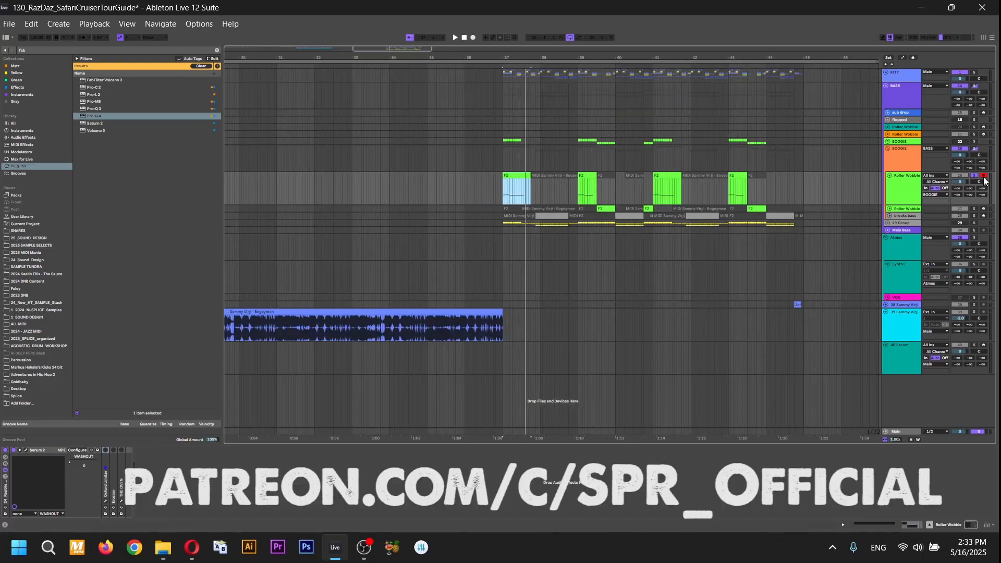
{"action": "scroll", "coordinate": [508, 186], "scroll_direction": "right", "scroll_amount": 3}
{"action": "left_click", "coordinate": [461, 199]}
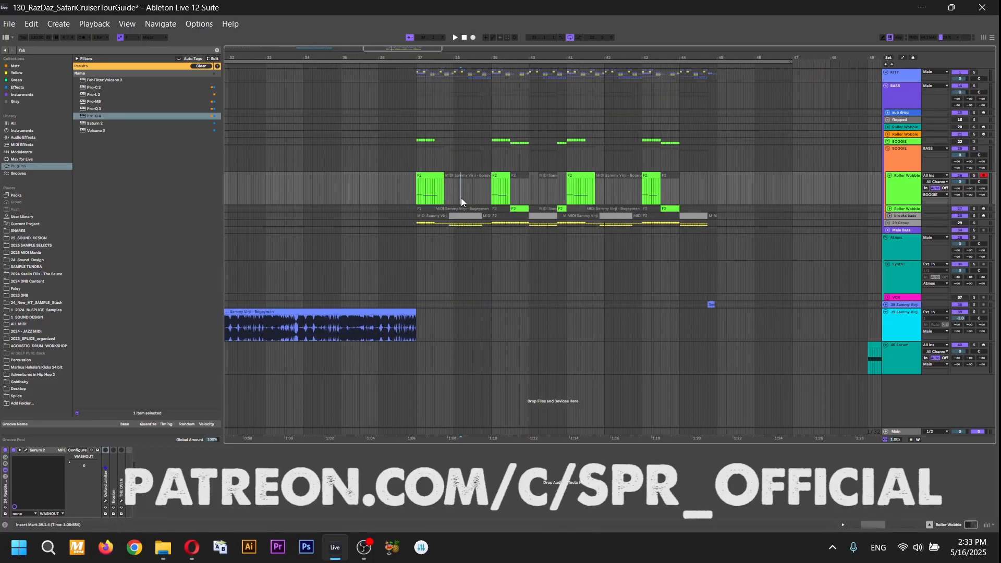
{"action": "key", "text": "plus"}
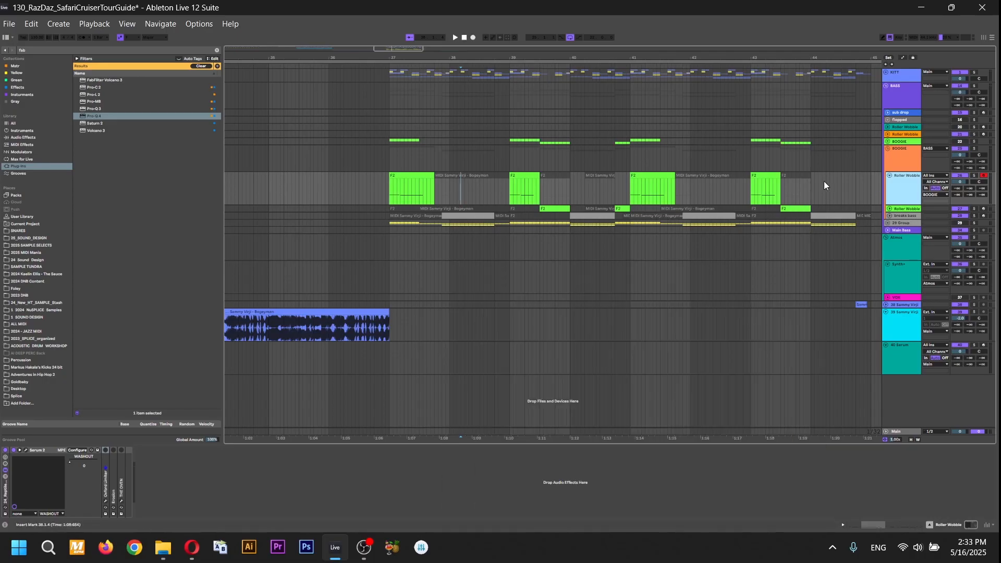
Look over the end of the arrangement, including the separate clip on the Serum track, and return to the Roller Wobble clips
{"action": "left_click", "coordinate": [816, 215]}
{"action": "left_click_drag", "start_coordinate": [842, 210], "coordinate": [680, 193]}
{"action": "left_click", "coordinate": [680, 193]}
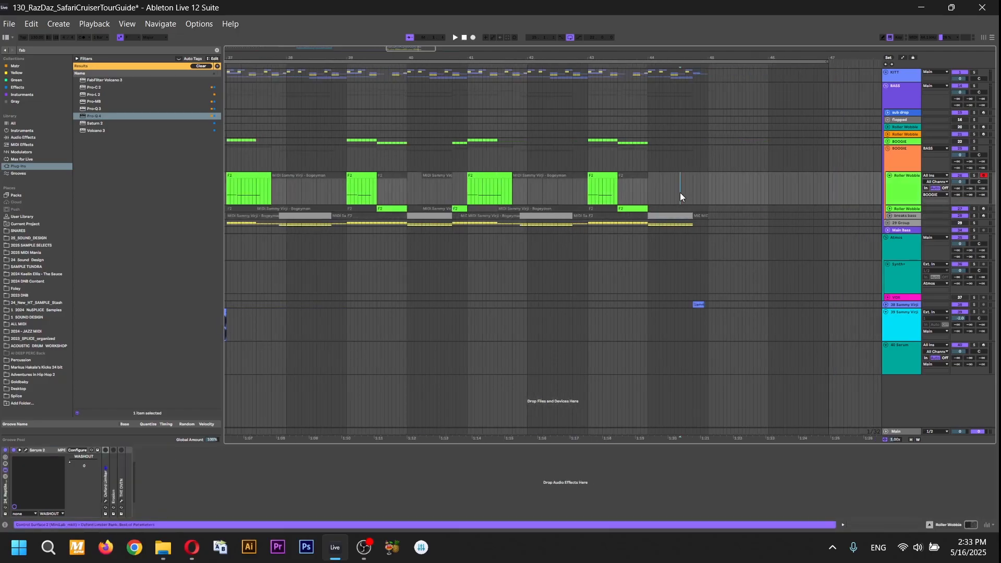
{"action": "scroll", "coordinate": [680, 193], "scroll_direction": "down", "scroll_amount": 2}
{"action": "left_click_drag", "start_coordinate": [802, 229], "coordinate": [549, 291]}
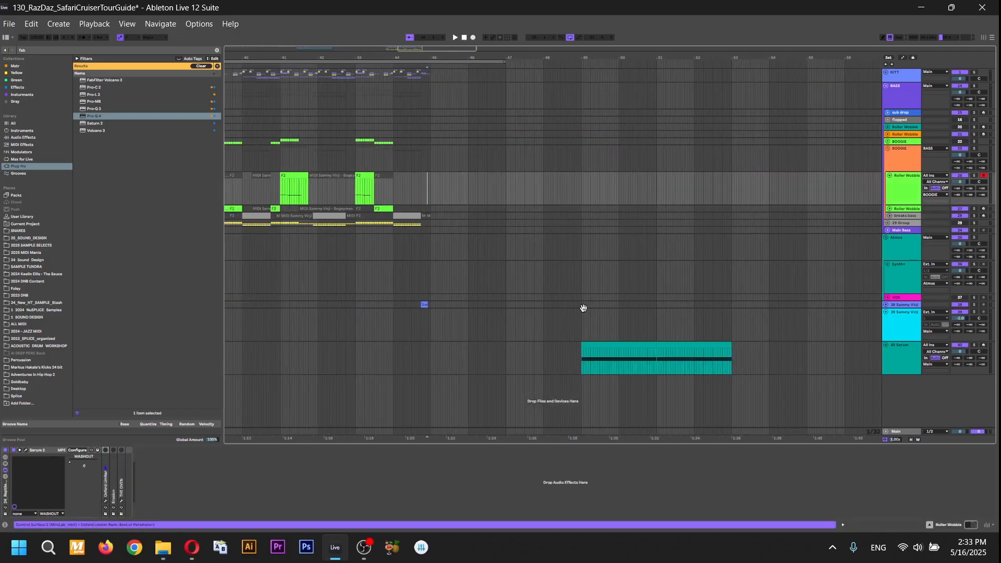
{"action": "left_click_drag", "start_coordinate": [578, 337], "coordinate": [780, 360]}
{"action": "left_click", "coordinate": [440, 201]}
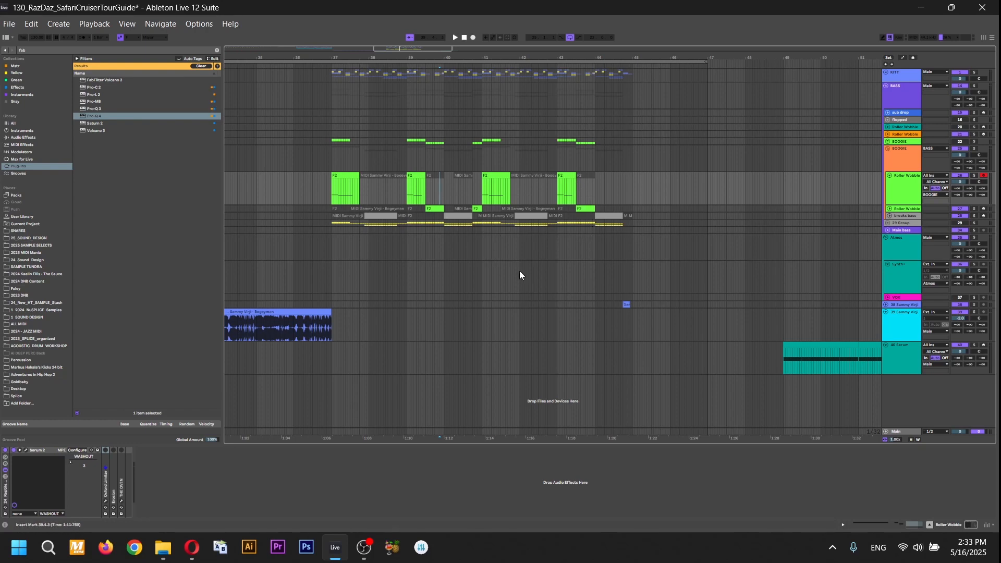
Locate the Sammy Virji - Bogeyman reference audio earlier in the arrangement and select its first clip
{"action": "scroll", "coordinate": [662, 199], "scroll_direction": "left", "scroll_amount": 2}
{"action": "scroll", "coordinate": [590, 271], "scroll_direction": "left", "scroll_amount": 6}
{"action": "left_click", "coordinate": [575, 224]}
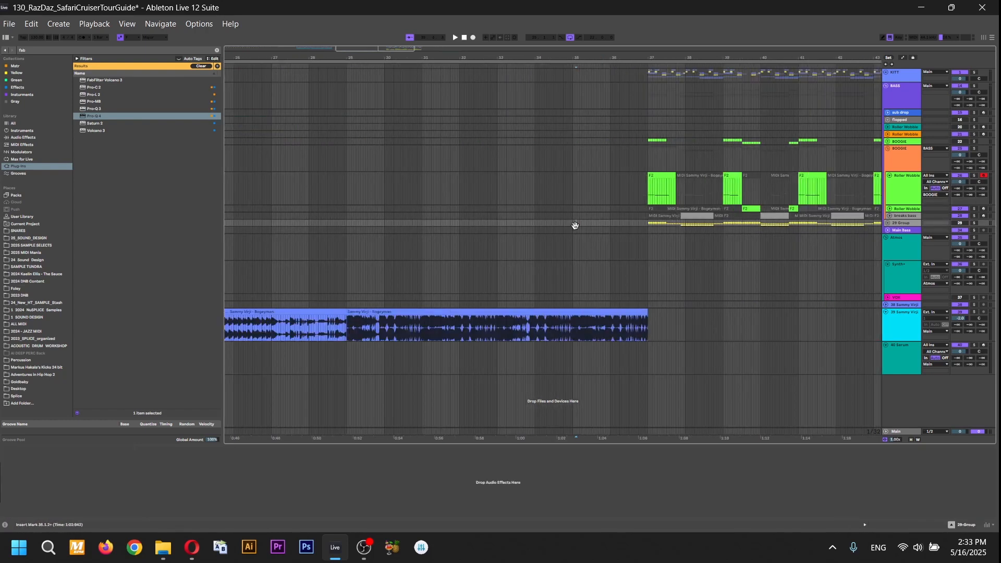
{"action": "left_click_drag", "start_coordinate": [576, 226], "coordinate": [616, 230]}
{"action": "left_click", "coordinate": [590, 258]}
{"action": "left_click", "coordinate": [278, 312]}
{"action": "key", "text": "minus"}
{"action": "key", "text": "minus"}
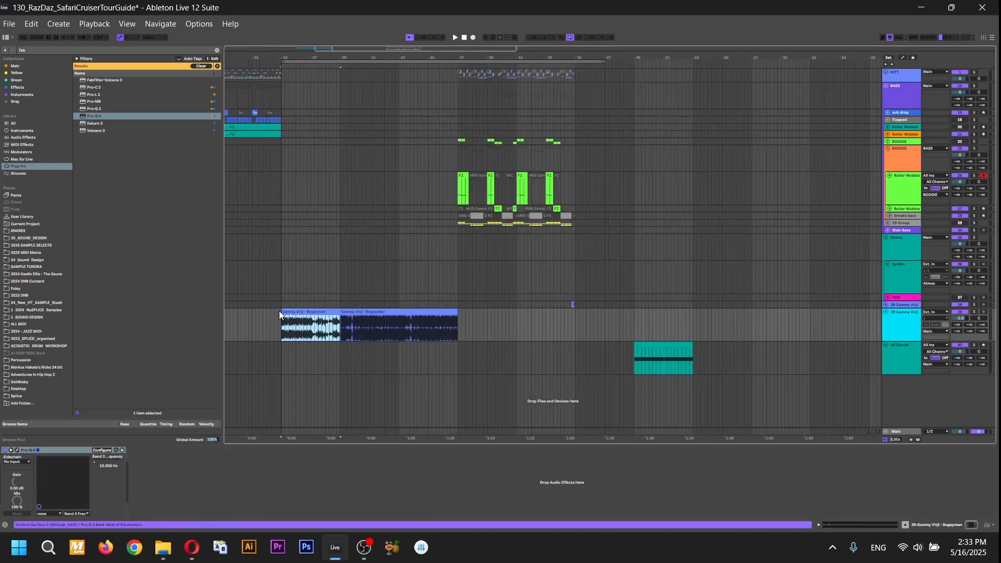
Select the first F2 clip on the Roller Wobble track and play it back
{"action": "left_click", "coordinate": [463, 194]}
{"action": "key", "text": "plus"}
{"action": "key", "text": "plus"}
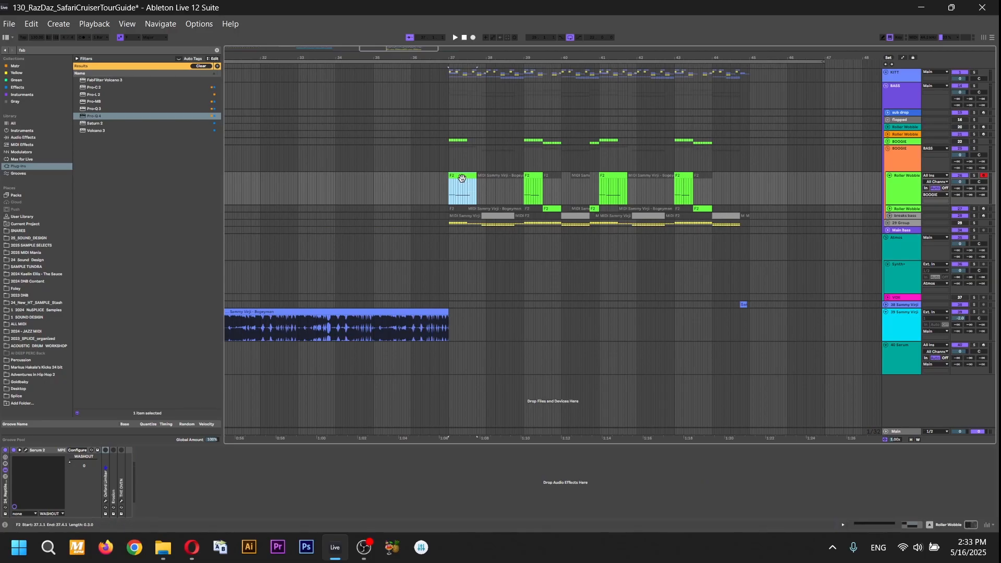
{"action": "key", "text": "space"}
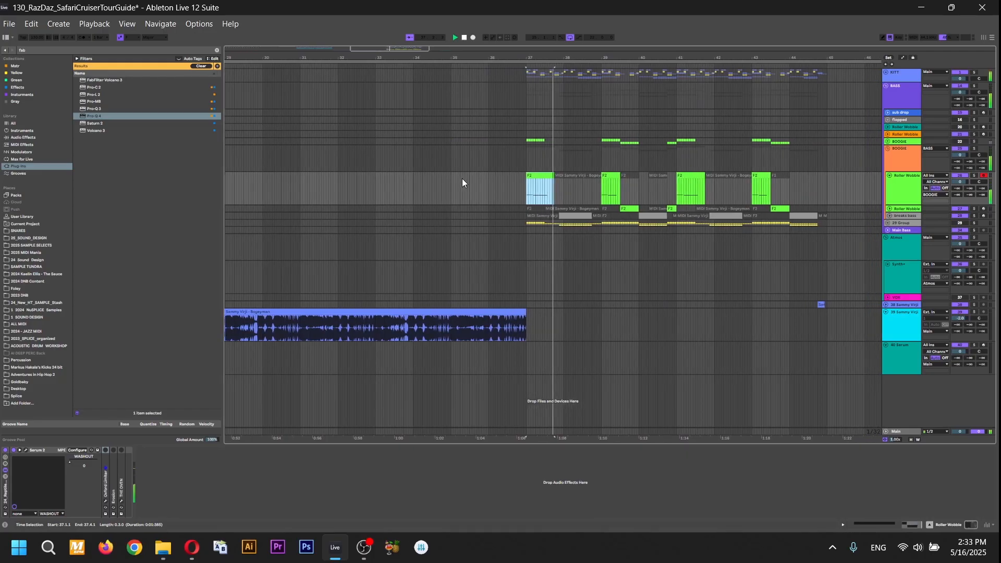